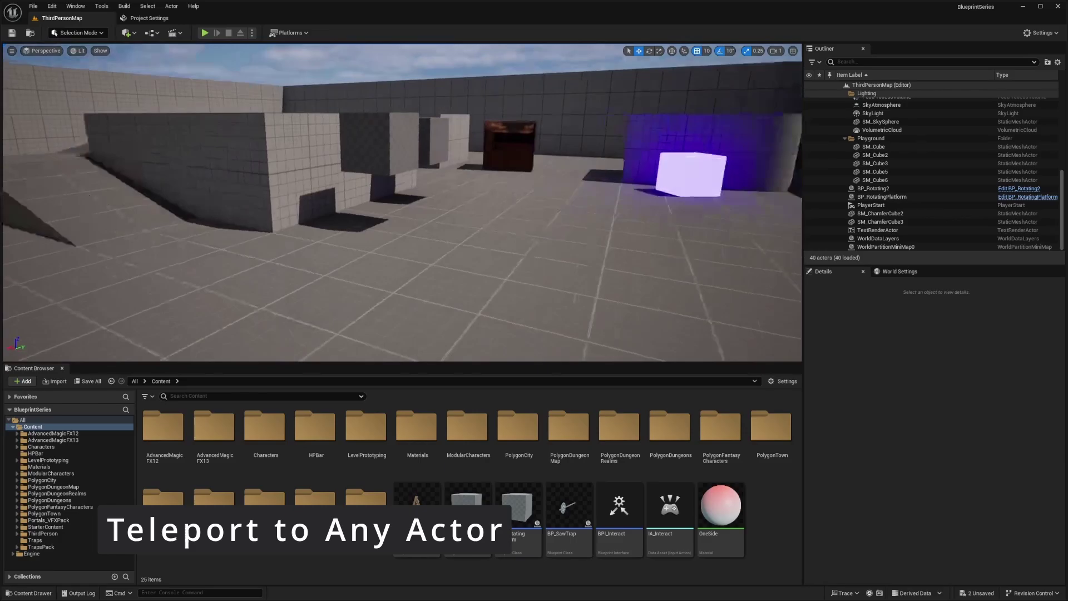
- Create an Actor blueprint class named BP_Portal in the Content folder and open it for editing
{"action": "right_click_drag", "start_coordinate": [423, 207], "coordinate": [211, 203]}
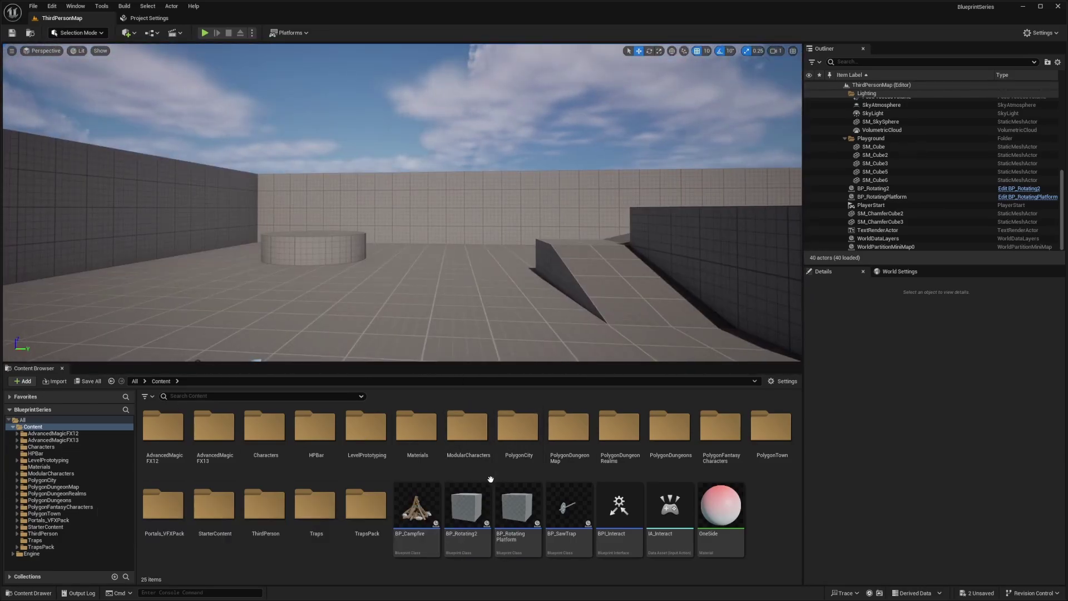
{"action": "right_click", "coordinate": [771, 512]}
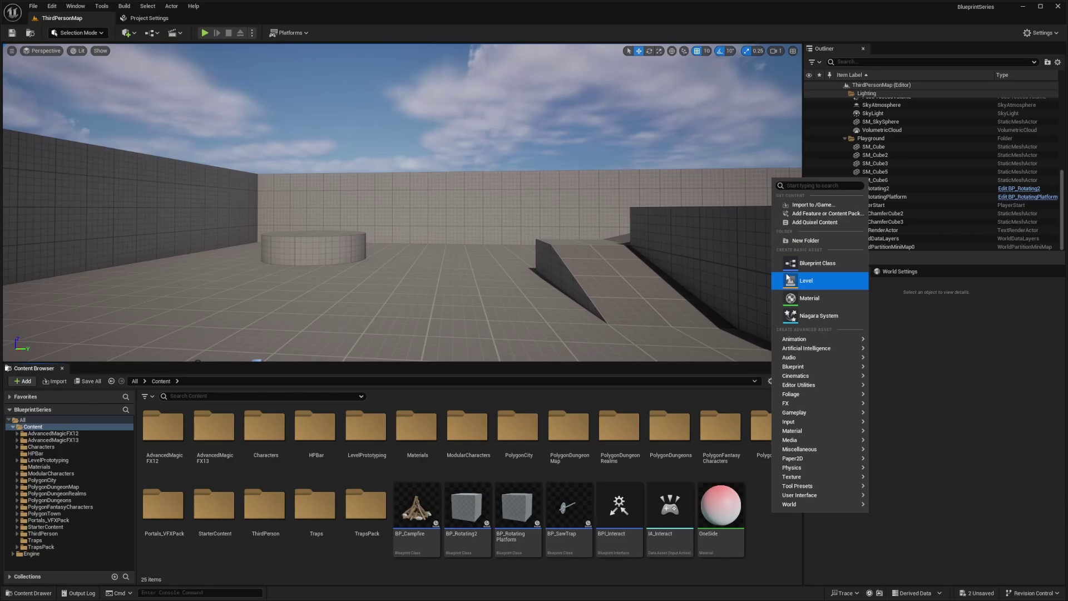
{"action": "left_click", "coordinate": [802, 271]}
{"action": "left_click", "coordinate": [449, 221]}
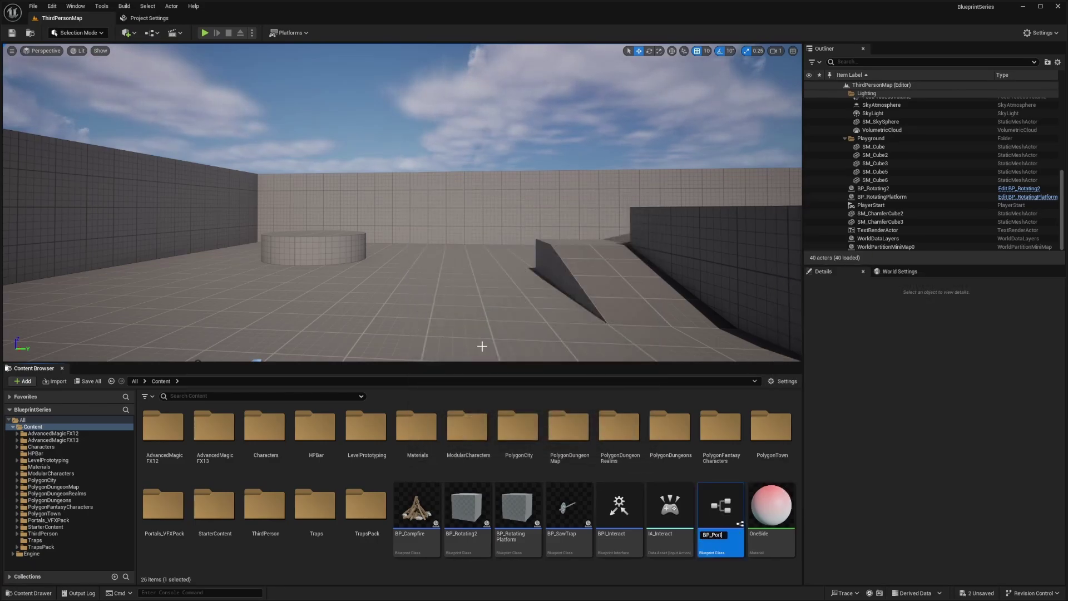
{"action": "key", "text": "Return"}
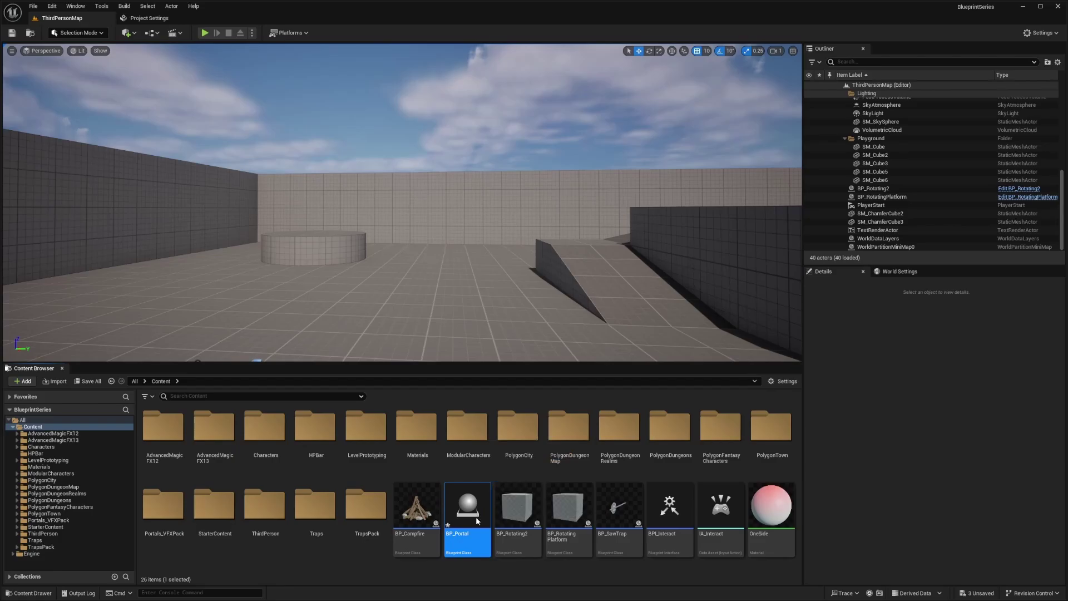
{"action": "left_click_drag", "start_coordinate": [475, 516], "coordinate": [293, 244]}
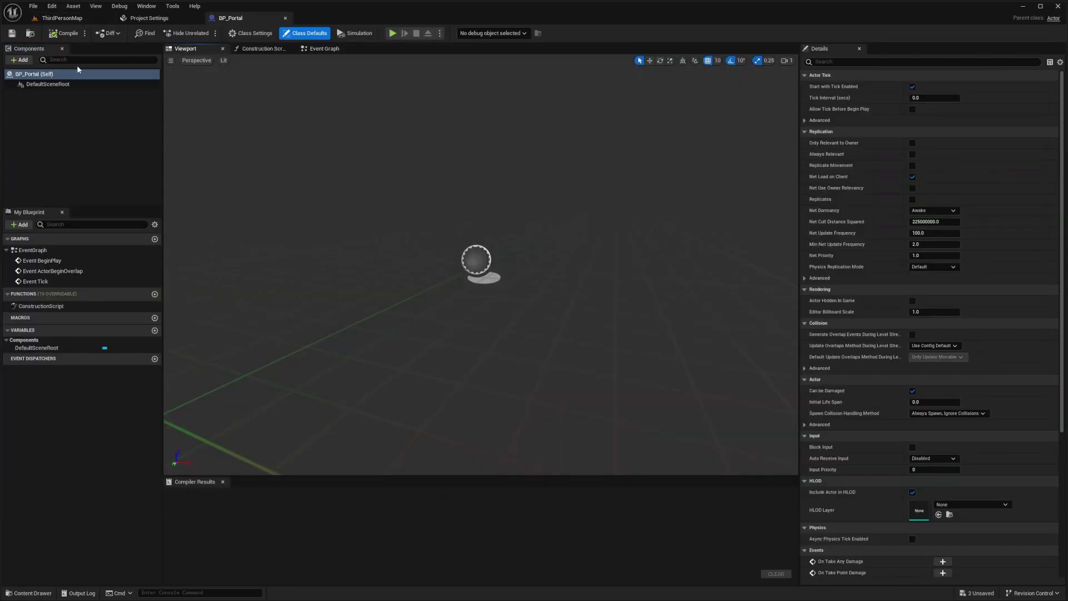
- Add a Static Mesh component named PortalFrame and a Box Collision component named PortaTrigger to BP_Portal
{"action": "left_click", "coordinate": [21, 61]}
{"action": "type", "text": "static"}
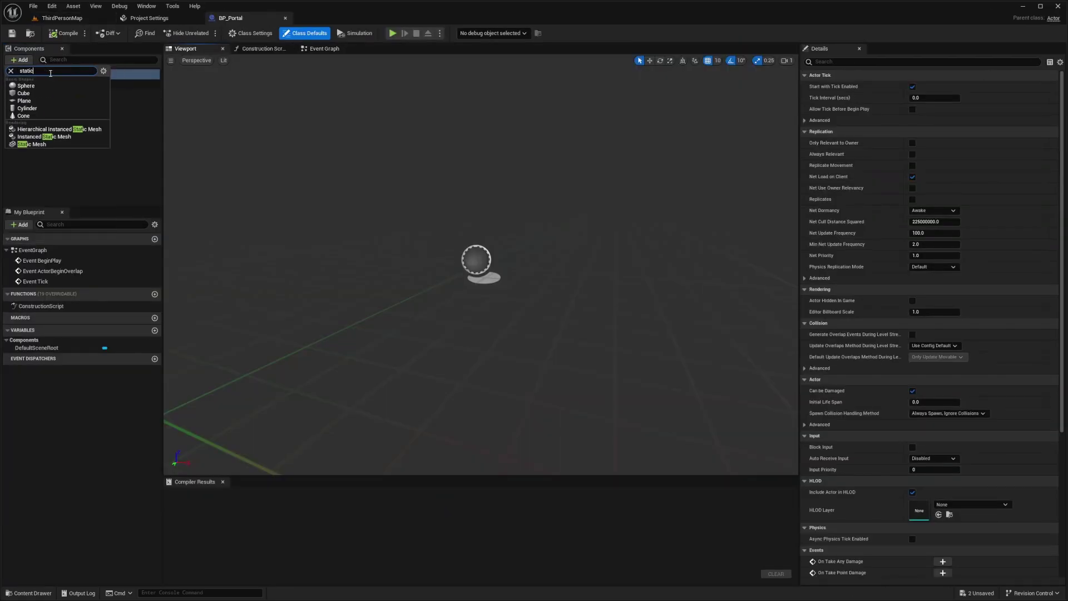
{"action": "left_click", "coordinate": [31, 144]}
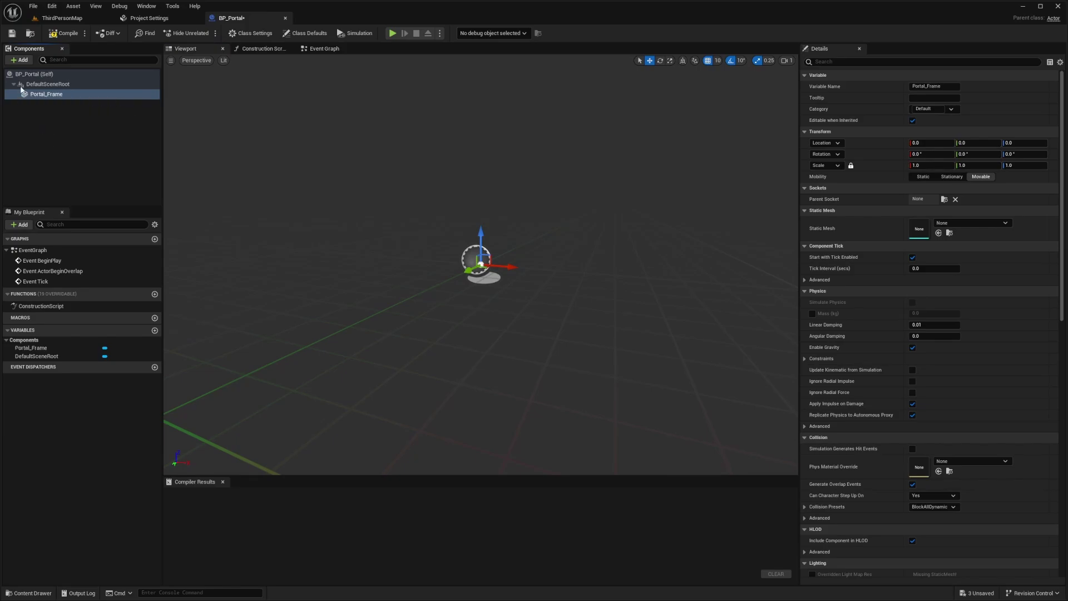
{"action": "left_click", "coordinate": [23, 60]}
{"action": "type", "text": "box"}
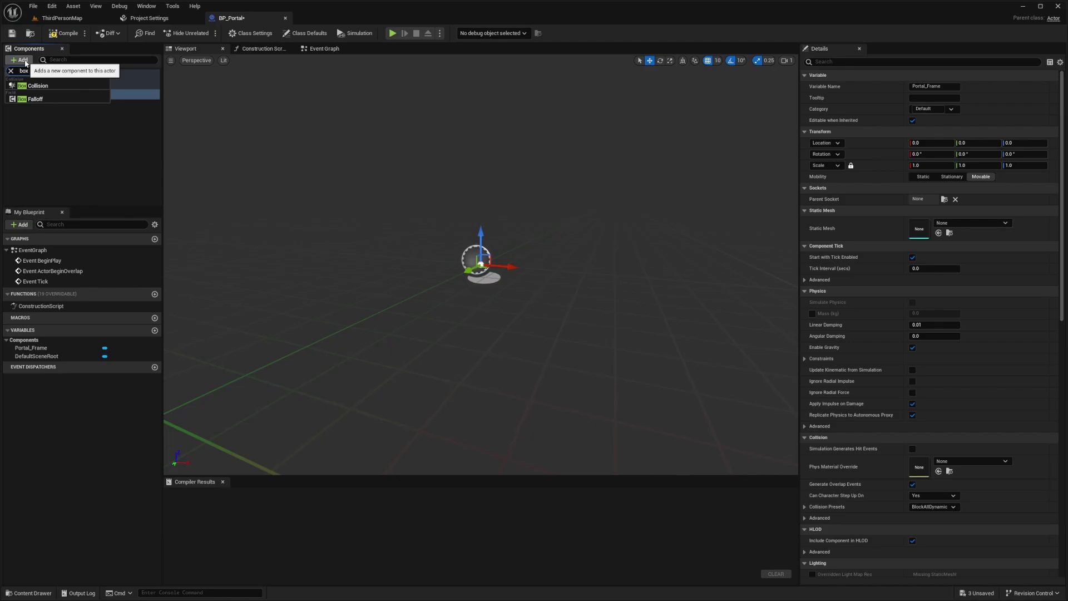
{"action": "left_click", "coordinate": [32, 87]}
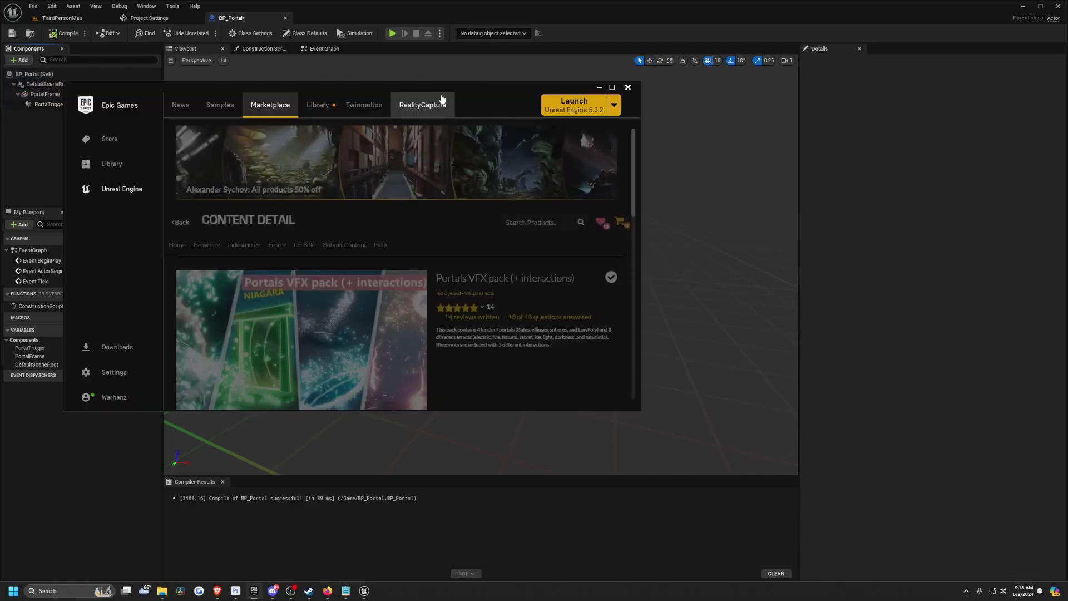
- Examine the Portals VFX pack marketplace page in the Epic Games Launcher, then return to the Unreal Editor
{"action": "scroll", "coordinate": [396, 277], "scroll_direction": "down", "scroll_amount": 1}
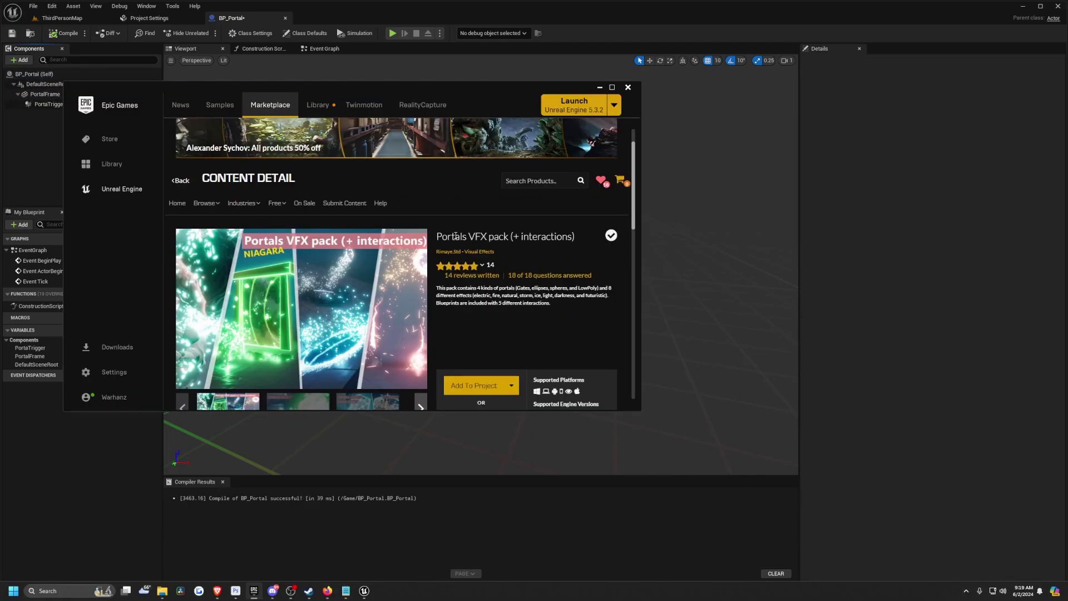
{"action": "scroll", "coordinate": [459, 315], "scroll_direction": "down", "scroll_amount": 8}
{"action": "scroll", "coordinate": [459, 315], "scroll_direction": "up", "scroll_amount": 5}
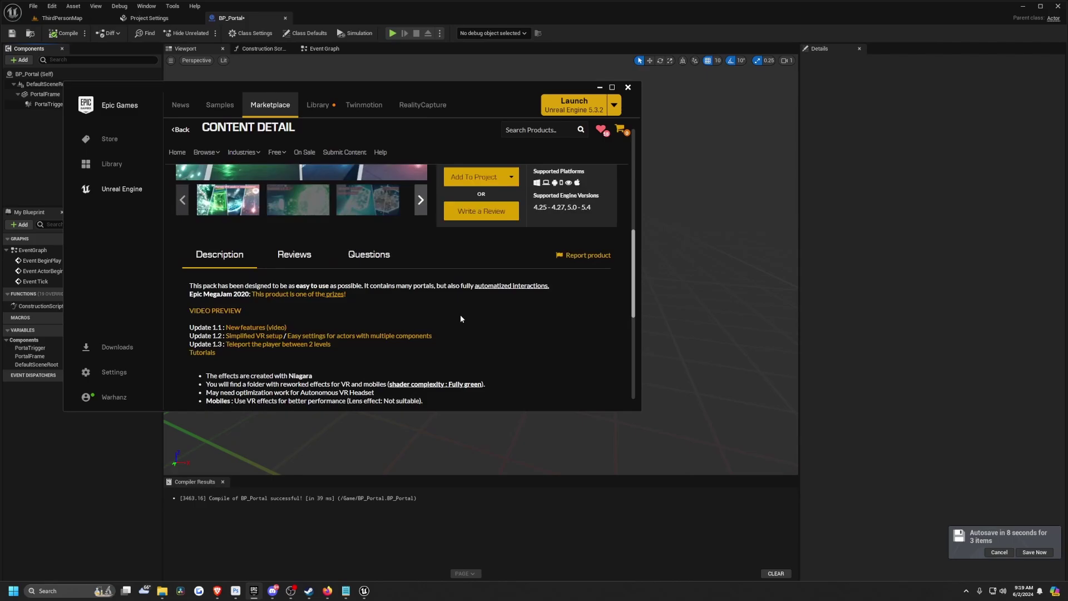
{"action": "scroll", "coordinate": [456, 309], "scroll_direction": "up", "scroll_amount": 2}
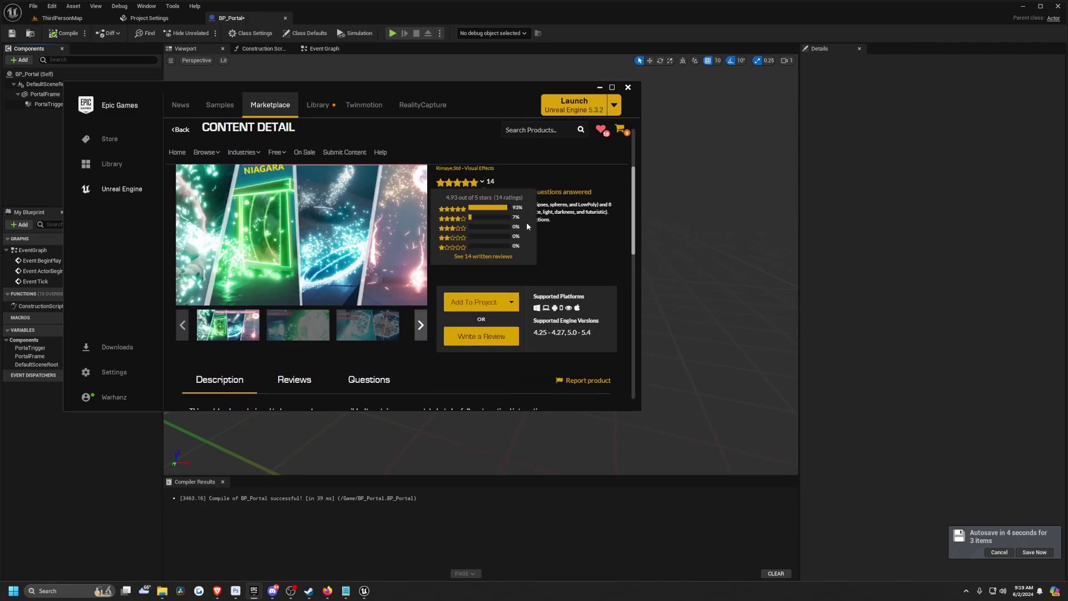
{"action": "scroll", "coordinate": [526, 222], "scroll_direction": "up", "scroll_amount": 2}
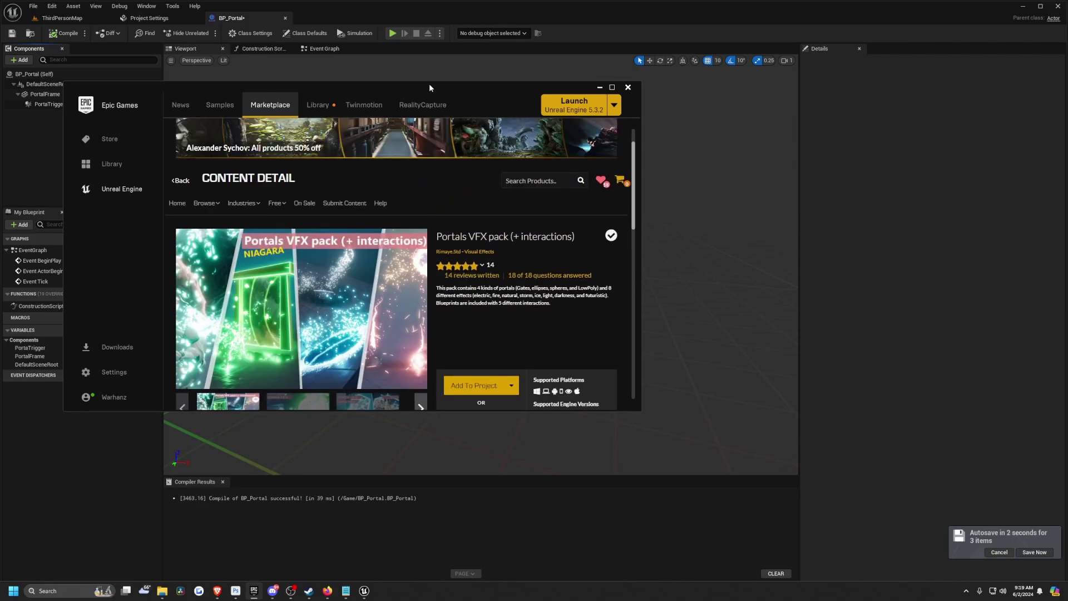
{"action": "left_click", "coordinate": [343, 11]}
- Reattach the PortaTrigger component directly under DefaultSceneRoot
{"action": "left_click", "coordinate": [49, 105]}
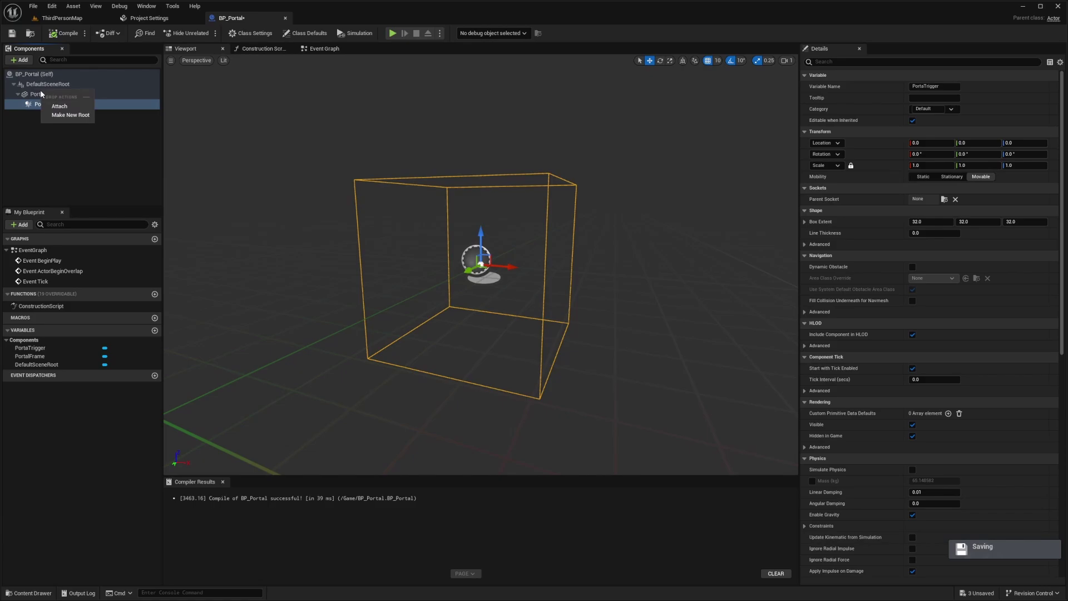
{"action": "left_click_drag", "start_coordinate": [32, 109], "coordinate": [46, 84]}
- Assign the SM_Column_Right mesh to PortalFrame, scaled to about 3.25 in X and 0.5 in Z and lowered to Z -20
{"action": "left_click", "coordinate": [45, 104]}
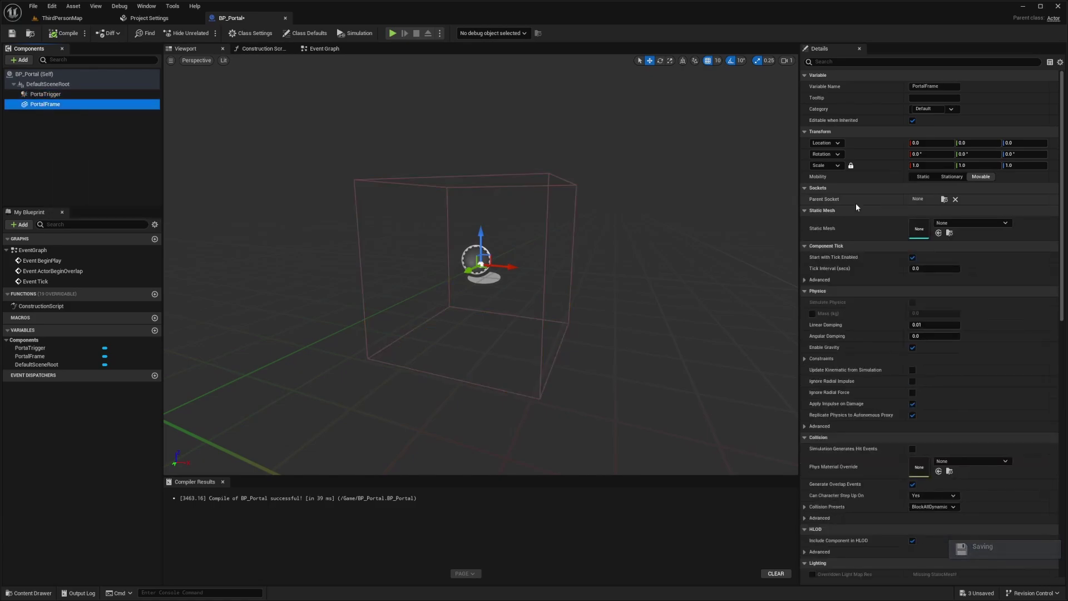
{"action": "left_click", "coordinate": [805, 211]}
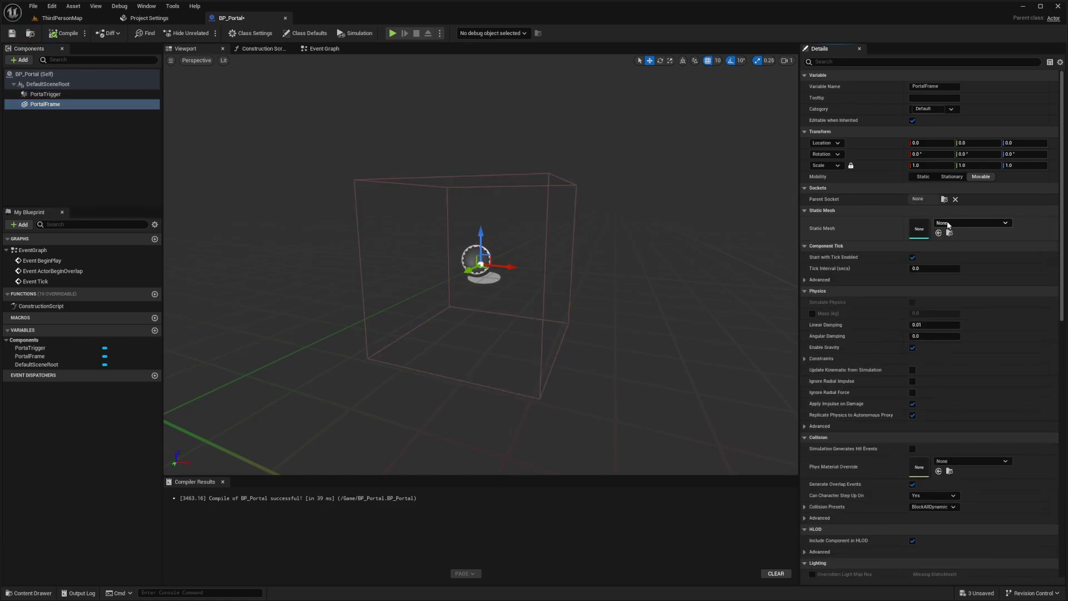
{"action": "left_click", "coordinate": [948, 223]}
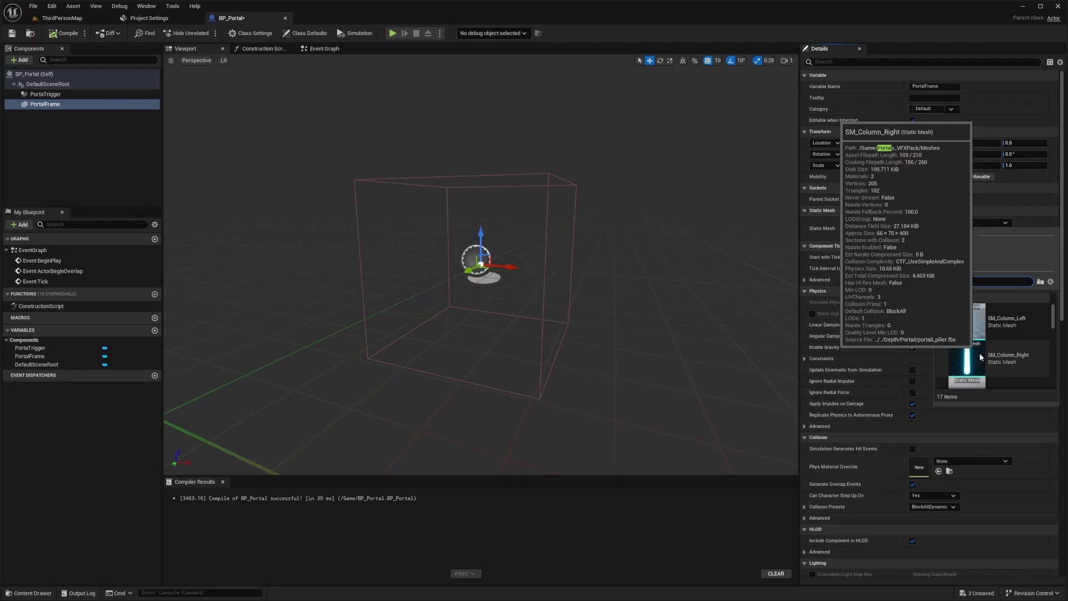
{"action": "left_click", "coordinate": [996, 357]}
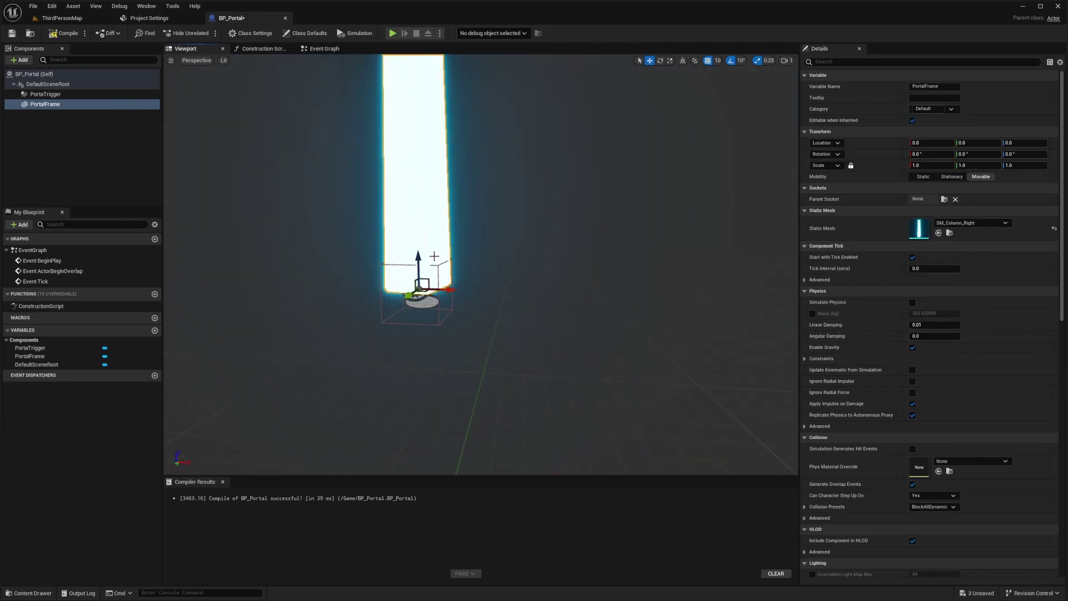
{"action": "key", "text": "r"}
{"action": "left_click_drag", "start_coordinate": [418, 261], "coordinate": [418, 287]}
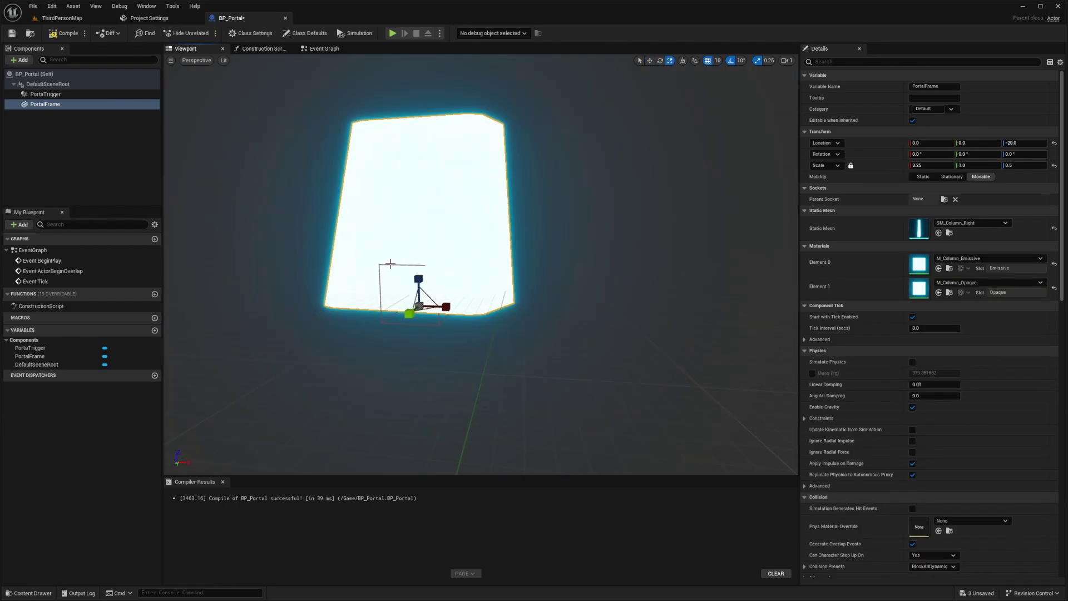
- Fit PortaTrigger around the portal mesh with a scale of 3.5, 1.0, 3.75 and a Z location of 60
{"action": "left_click", "coordinate": [48, 84]}
{"action": "left_click", "coordinate": [45, 94]}
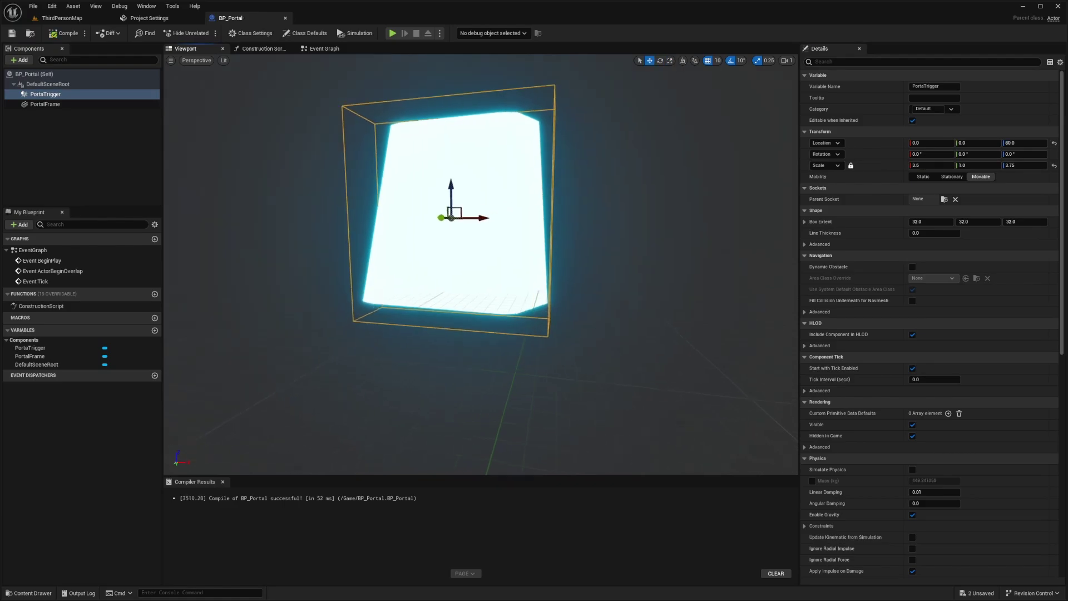
{"action": "right_click_drag", "start_coordinate": [353, 96], "coordinate": [353, 96]}
- Delete all the default event nodes from the Event Graph
{"action": "left_click", "coordinate": [321, 49]}
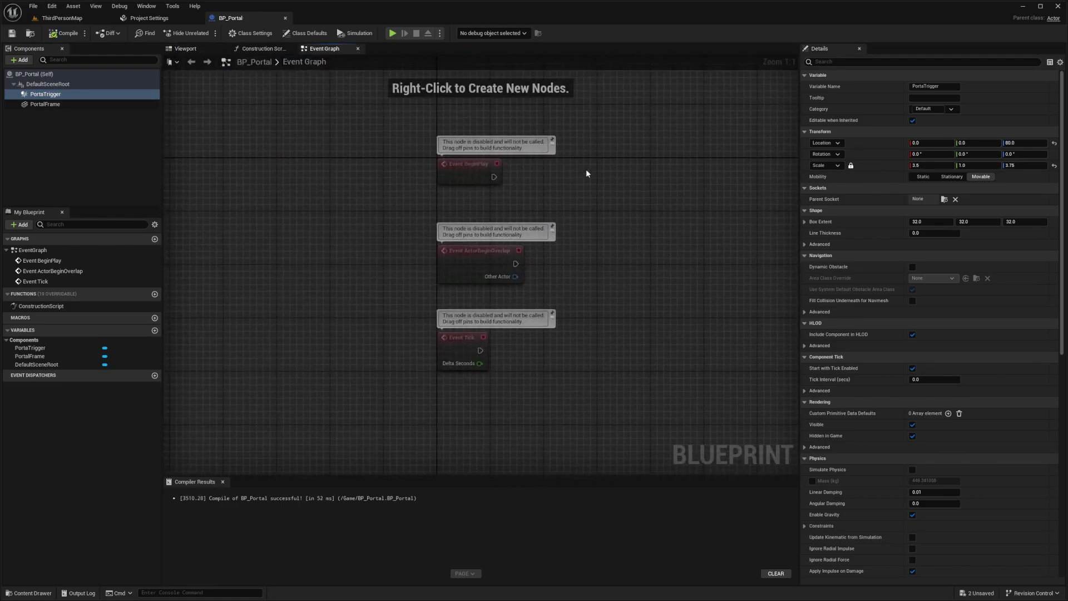
{"action": "left_click_drag", "start_coordinate": [616, 129], "coordinate": [393, 431]}
{"action": "key", "text": "Delete"}
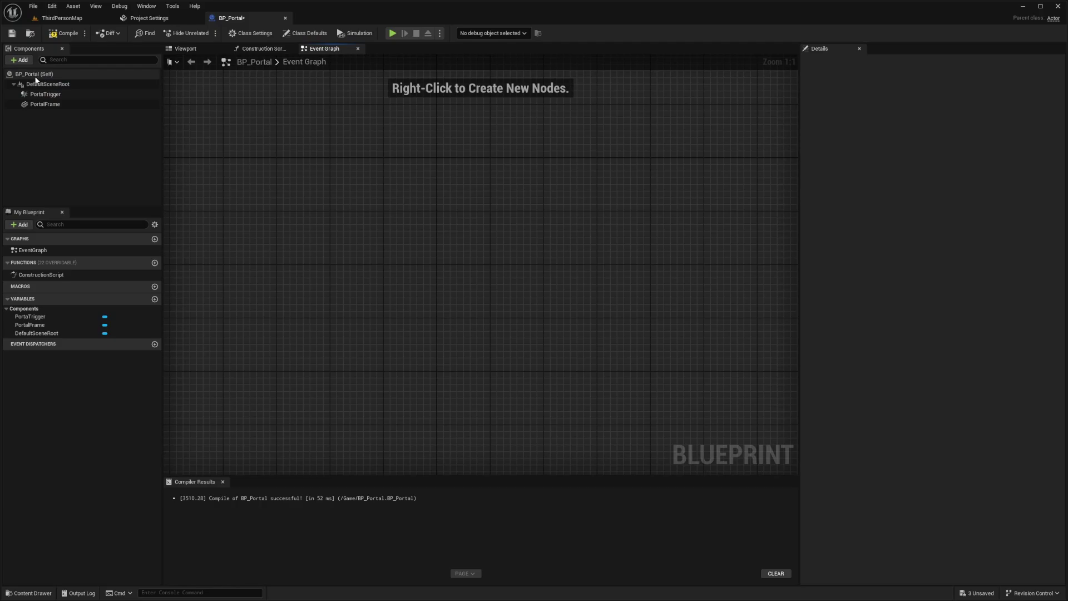
- Add an On Component Begin Overlap event for the PortaTrigger component
{"action": "left_click", "coordinate": [47, 94]}
{"action": "scroll", "coordinate": [882, 303], "scroll_direction": "down", "scroll_amount": 8}
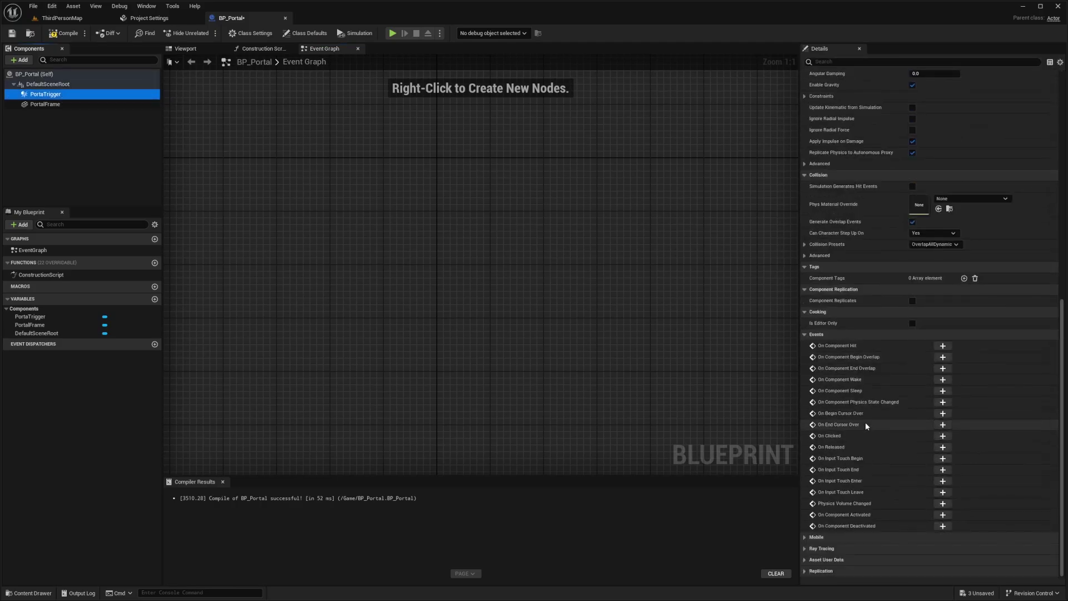
{"action": "left_click", "coordinate": [943, 357]}
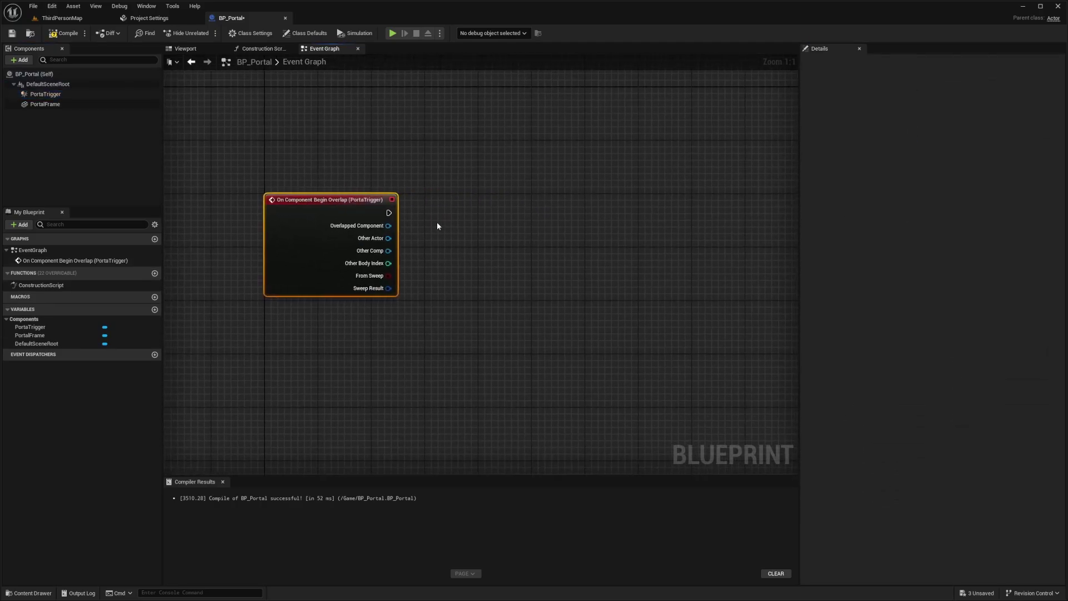
- Add a Cast To BP_ThirdPersonCharacter node after the overlap event, connect Other Actor to its Object input, and place it beside the event
{"action": "left_click_drag", "start_coordinate": [392, 215], "coordinate": [435, 217]}
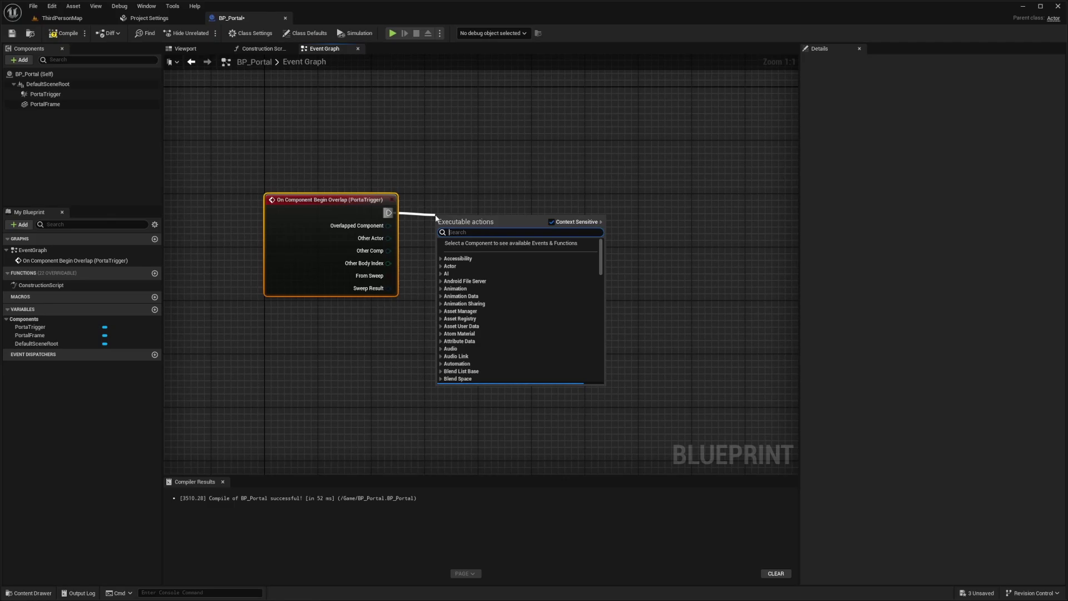
{"action": "type", "text": "cast thir"}
{"action": "key", "text": "Up"}
{"action": "key", "text": "Up"}
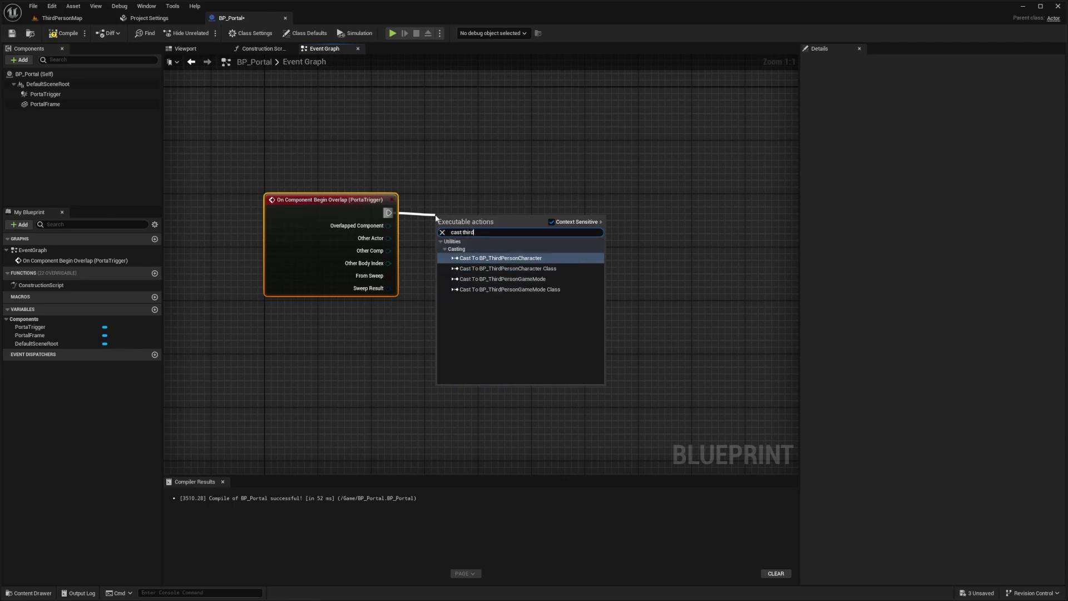
{"action": "key", "text": "Return"}
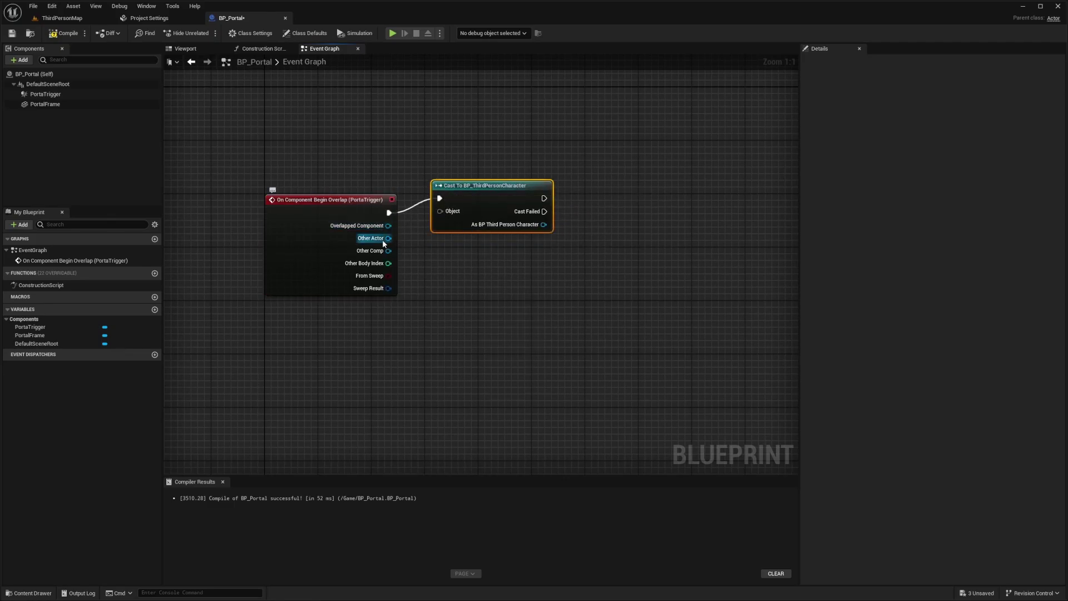
{"action": "left_click_drag", "start_coordinate": [388, 238], "coordinate": [445, 211]}
{"action": "left_click_drag", "start_coordinate": [485, 185], "coordinate": [372, 214]}
{"action": "right_click_drag", "start_coordinate": [371, 214], "coordinate": [315, 203]}
{"action": "left_click", "coordinate": [487, 194]}
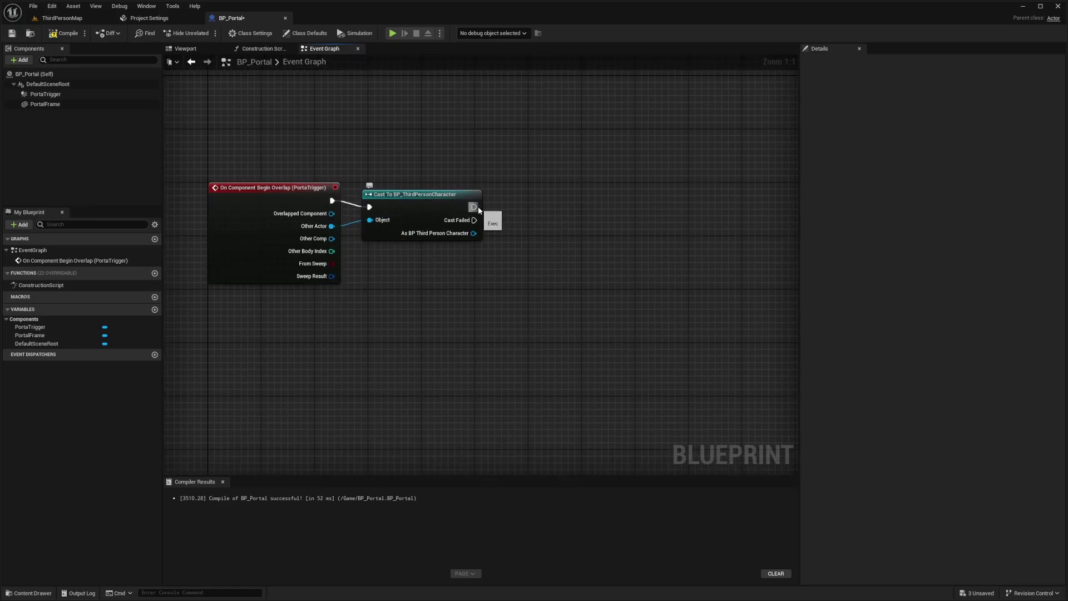
- Add the Is Valid utility node with execution branches after the successful cast
{"action": "left_click_drag", "start_coordinate": [478, 209], "coordinate": [506, 209]}
{"action": "type", "text": "isvalid"}
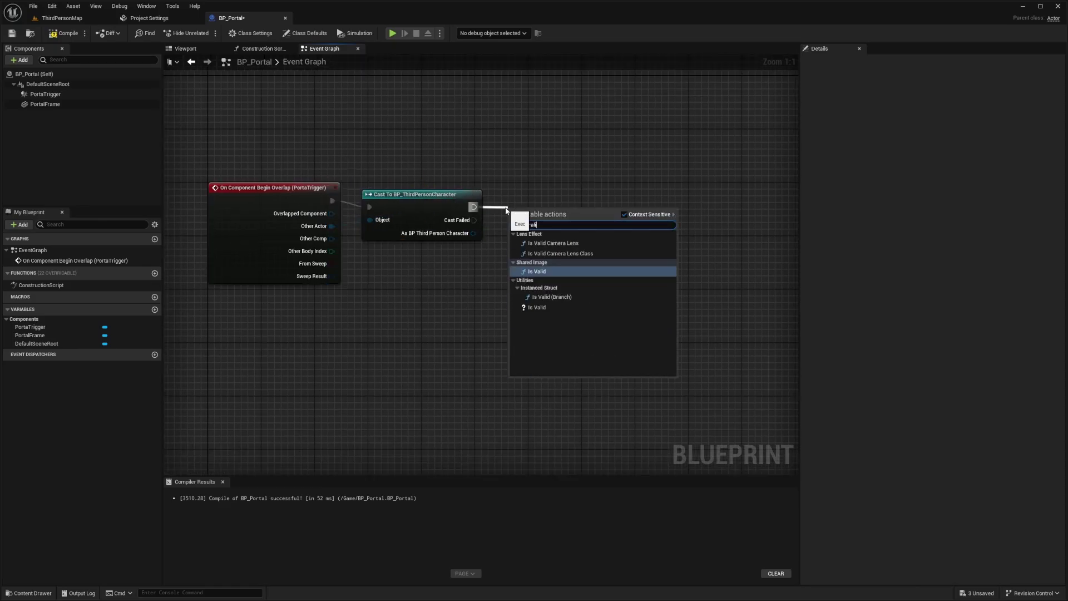
{"action": "key", "text": "Down"}
{"action": "key", "text": "Down"}
{"action": "key", "text": "Return"}
{"action": "left_click_drag", "start_coordinate": [596, 177], "coordinate": [328, 203]}
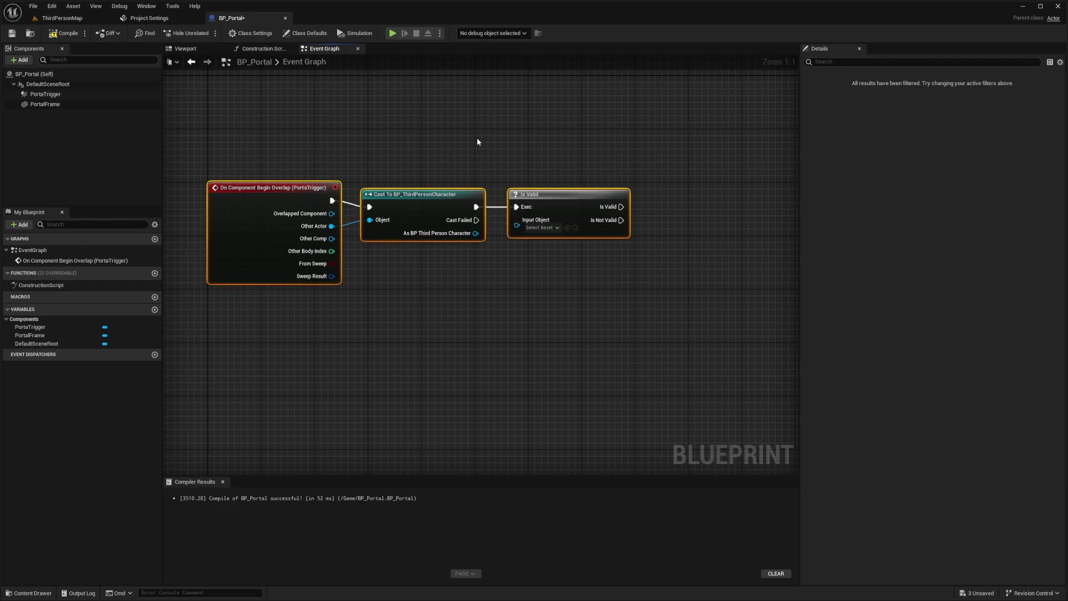
{"action": "left_click", "coordinate": [476, 139]}
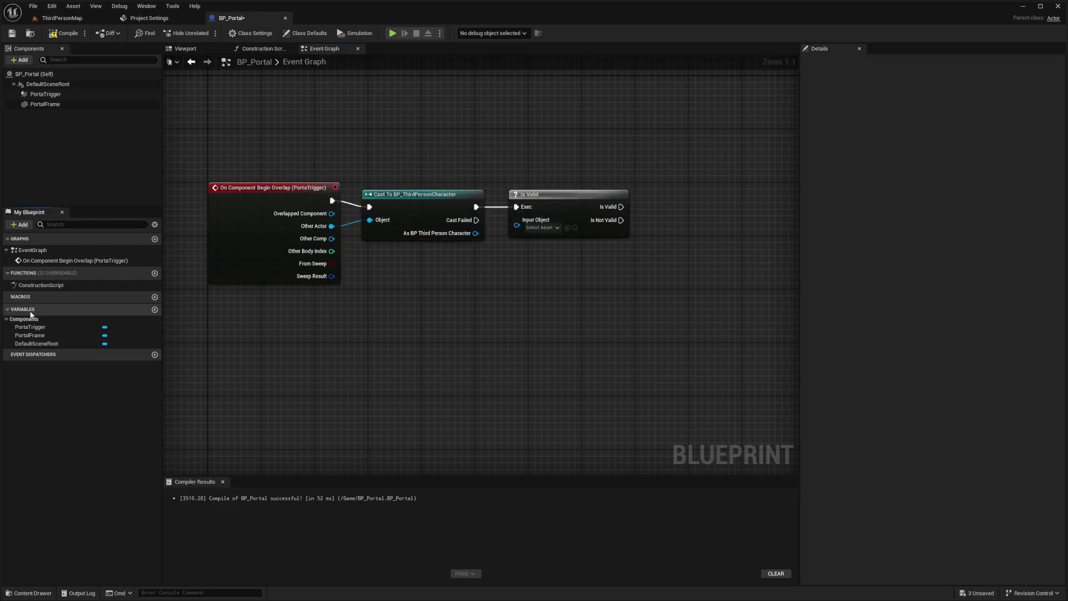
- Create a new variable named ActorDestination and set its type to Actor Object Reference
{"action": "left_click", "coordinate": [155, 309]}
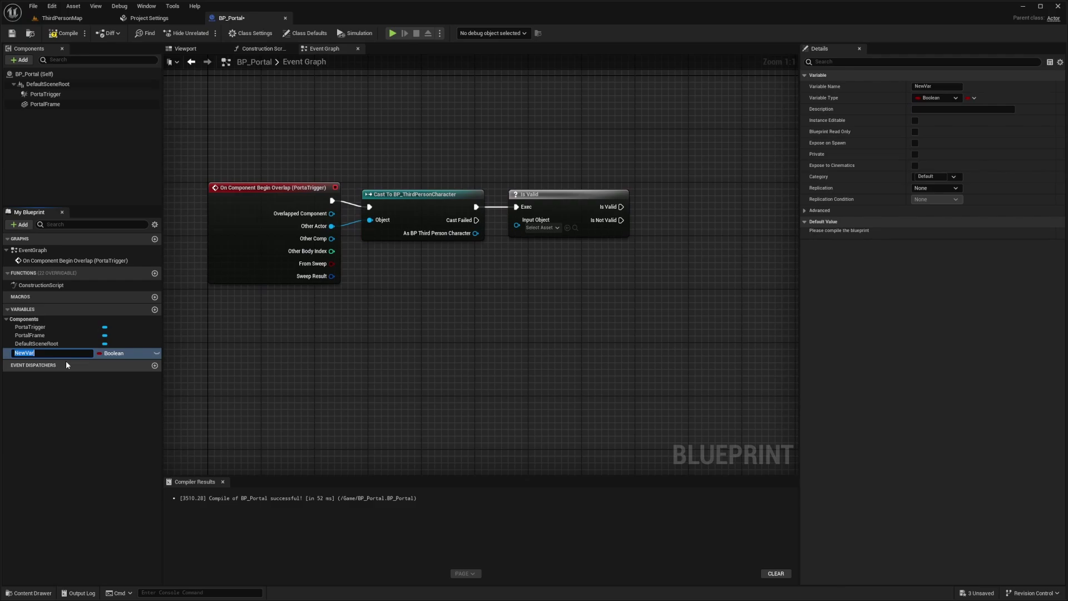
{"action": "type", "text": "ActorDestination"}
{"action": "key", "text": "Return"}
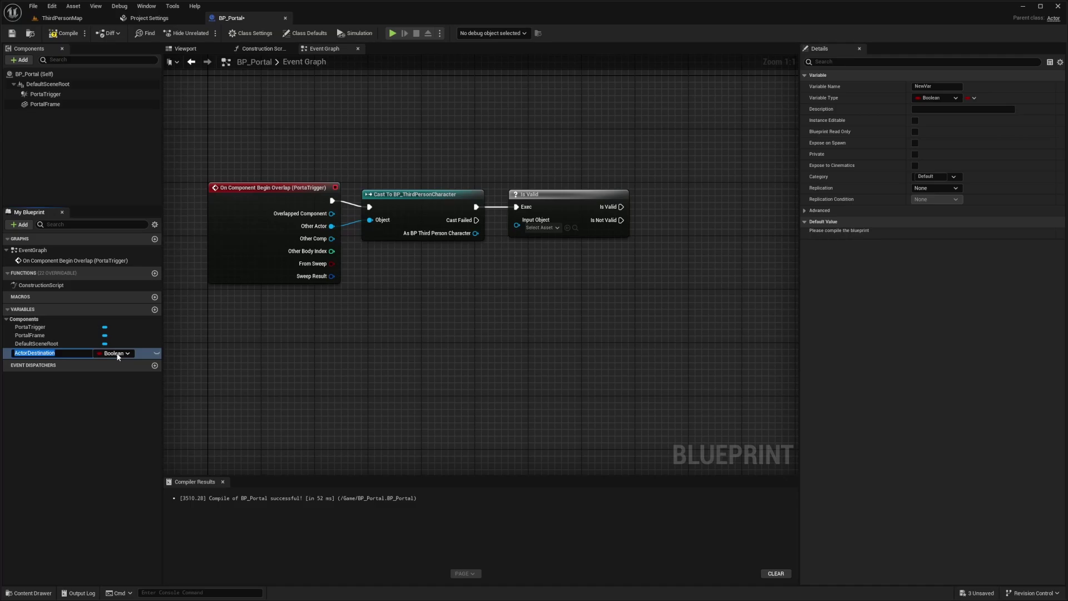
{"action": "left_click", "coordinate": [113, 354]}
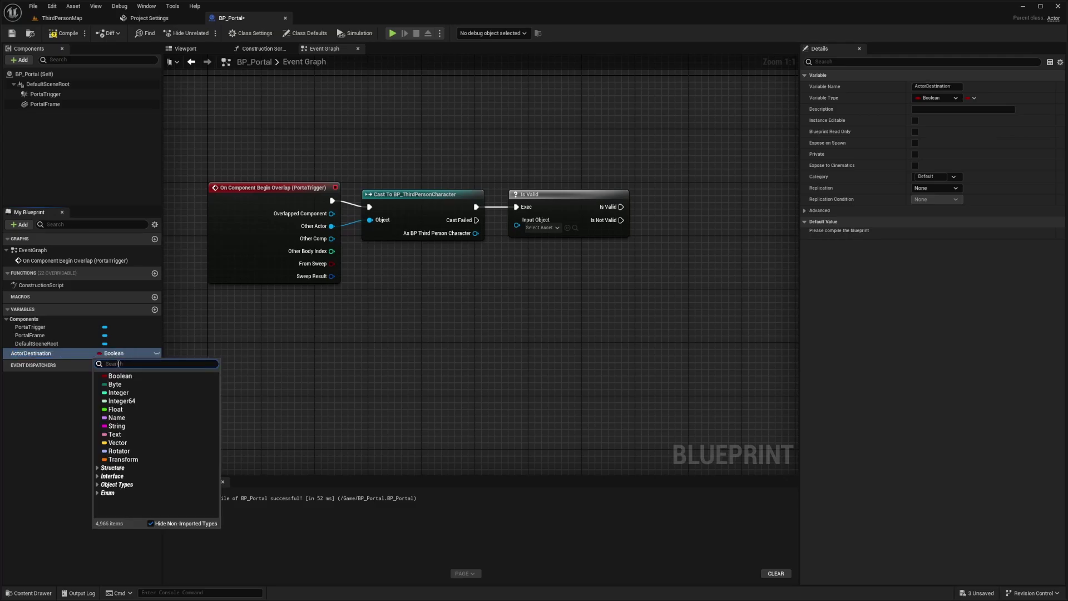
{"action": "type", "text": "Actor"}
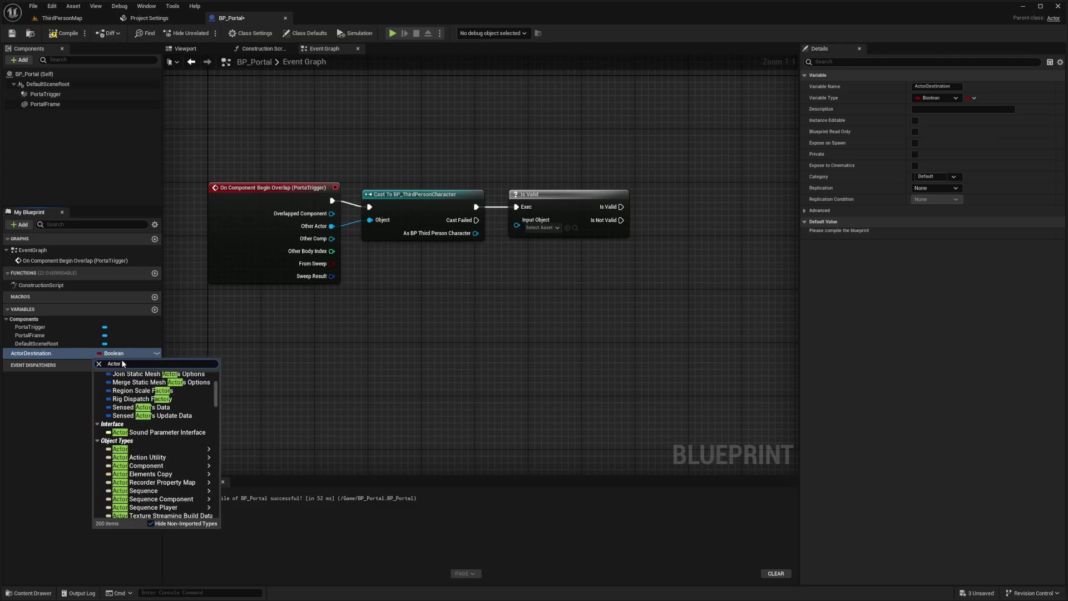
{"action": "mouse_move", "coordinate": [120, 450]}
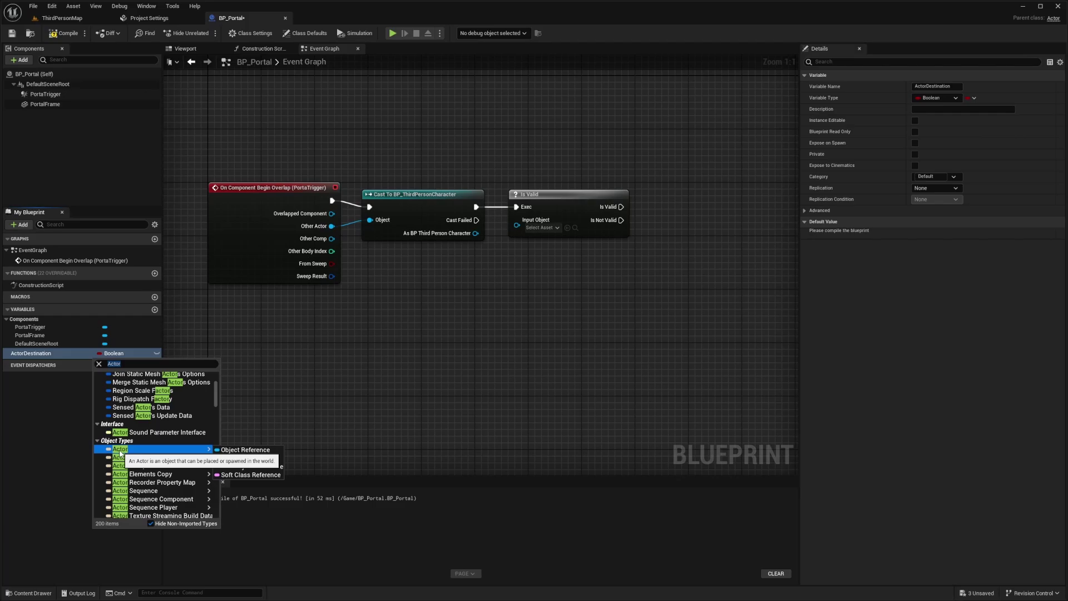
{"action": "left_click", "coordinate": [233, 451]}
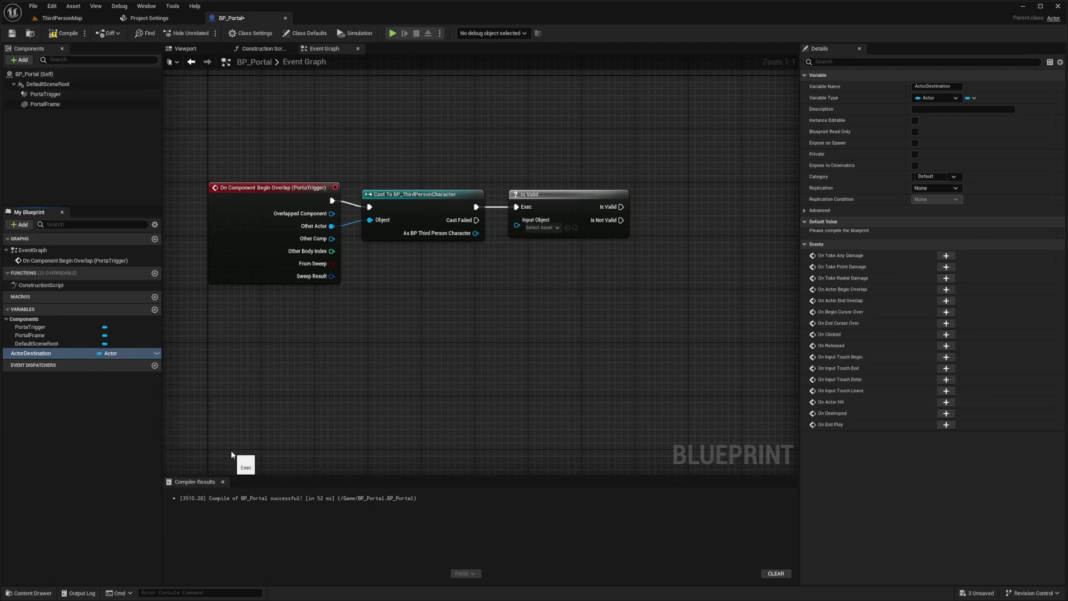
- Make the ActorDestination variable instance editable and compile the blueprint
{"action": "left_click", "coordinate": [69, 352]}
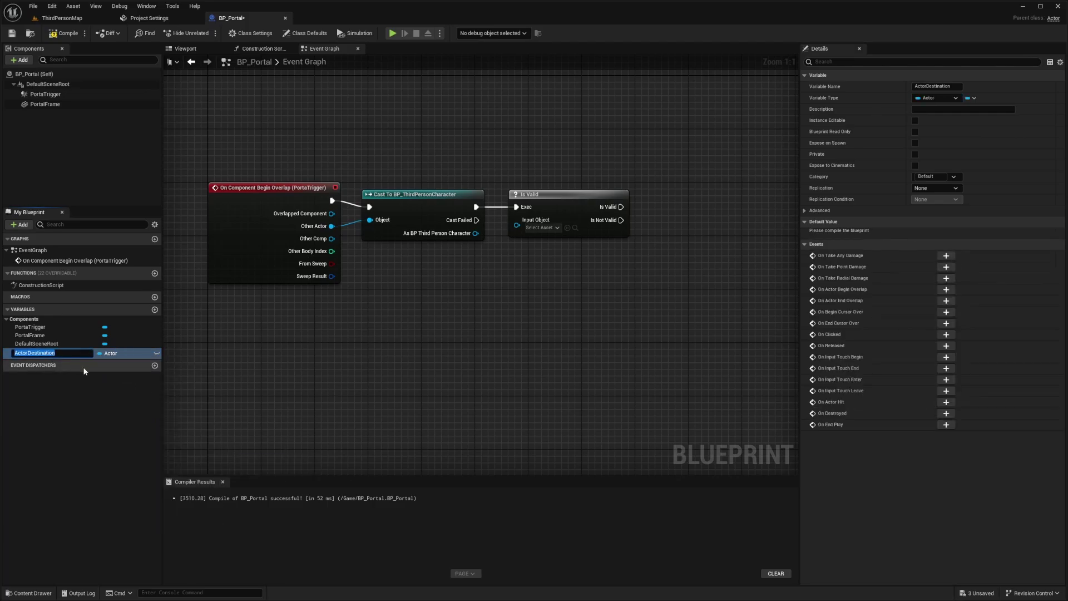
{"action": "left_click", "coordinate": [69, 353]}
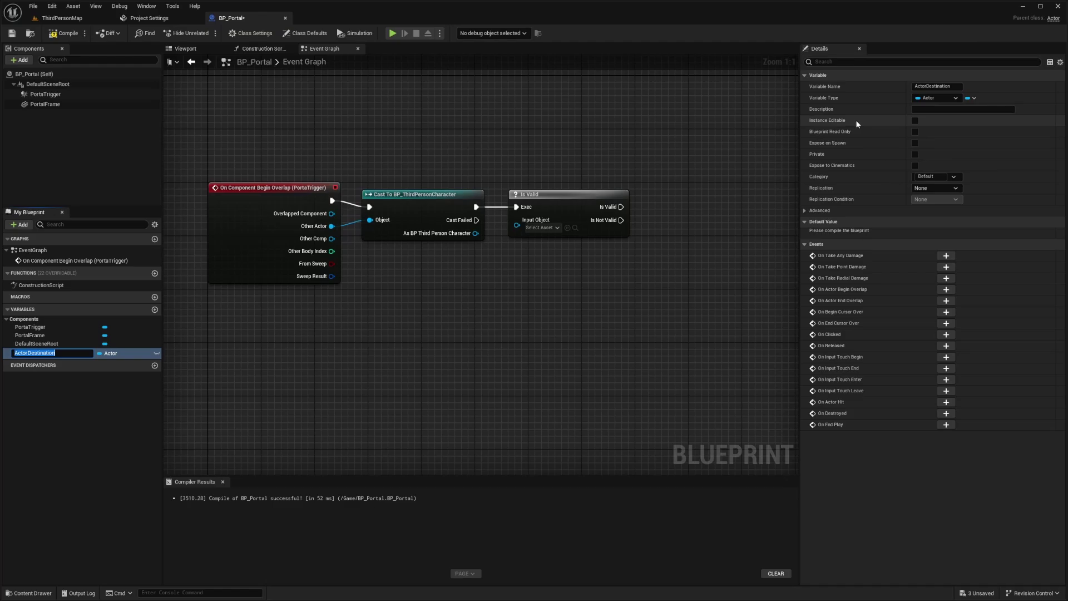
{"action": "left_click", "coordinate": [914, 120]}
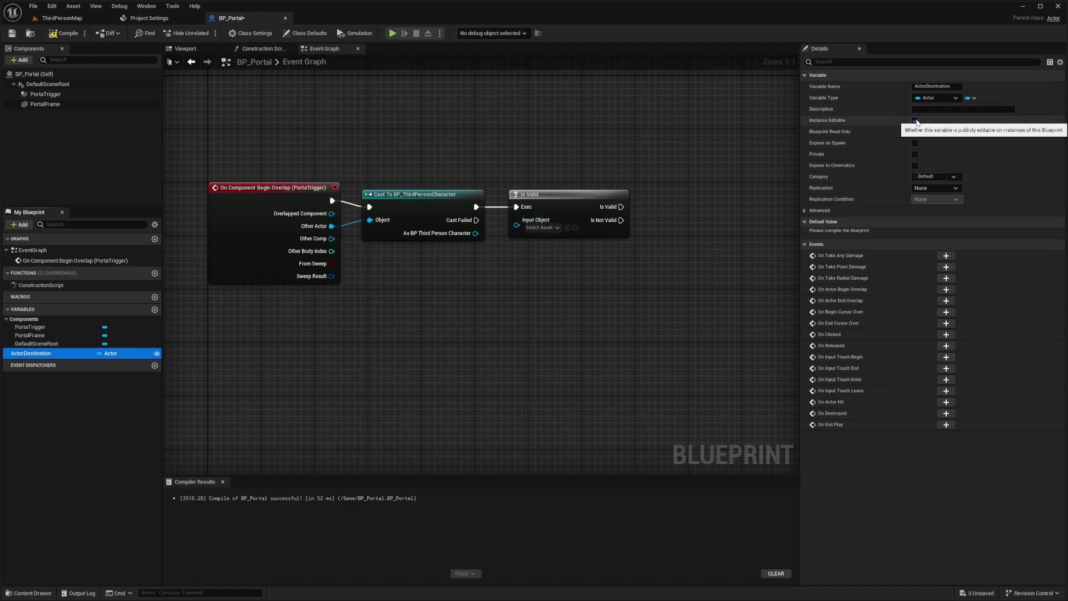
{"action": "left_click", "coordinate": [66, 20]}
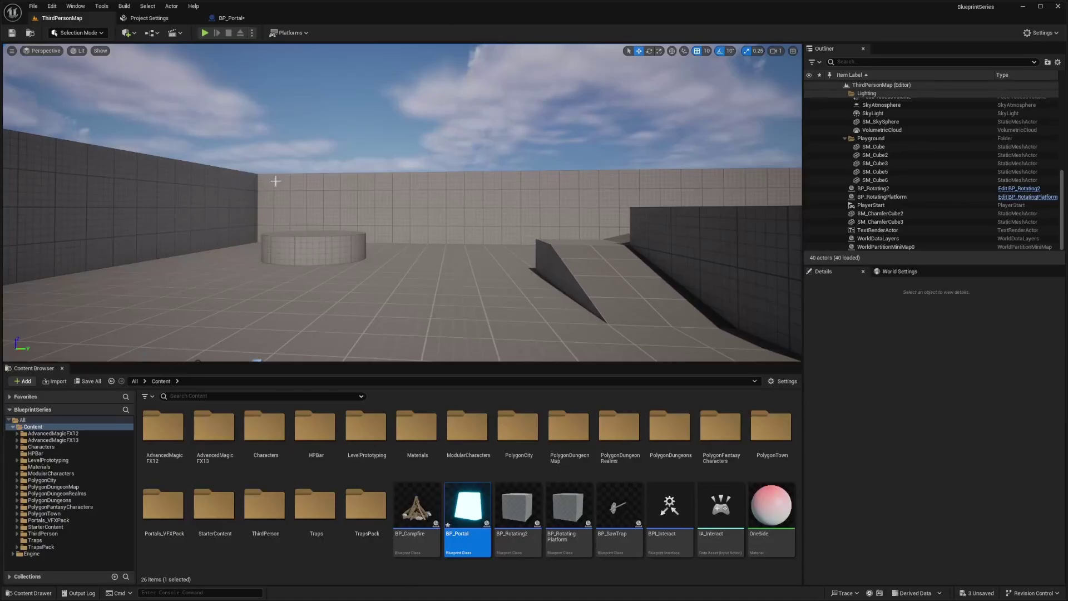
{"action": "right_click_drag", "start_coordinate": [221, 134], "coordinate": [322, 214]}
{"action": "left_click", "coordinate": [231, 18]}
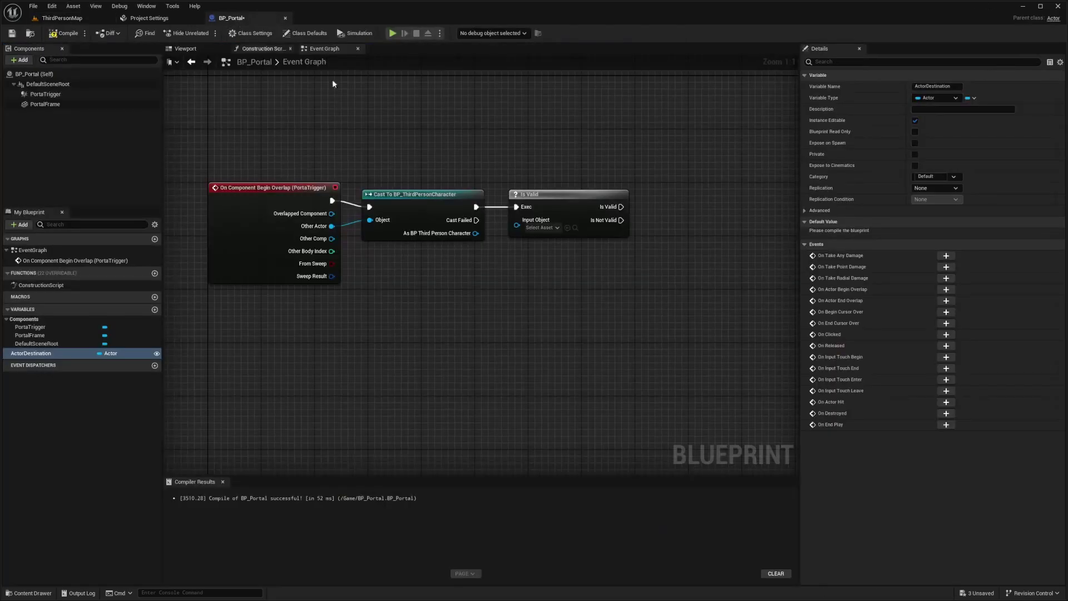
{"action": "left_click", "coordinate": [61, 35]}
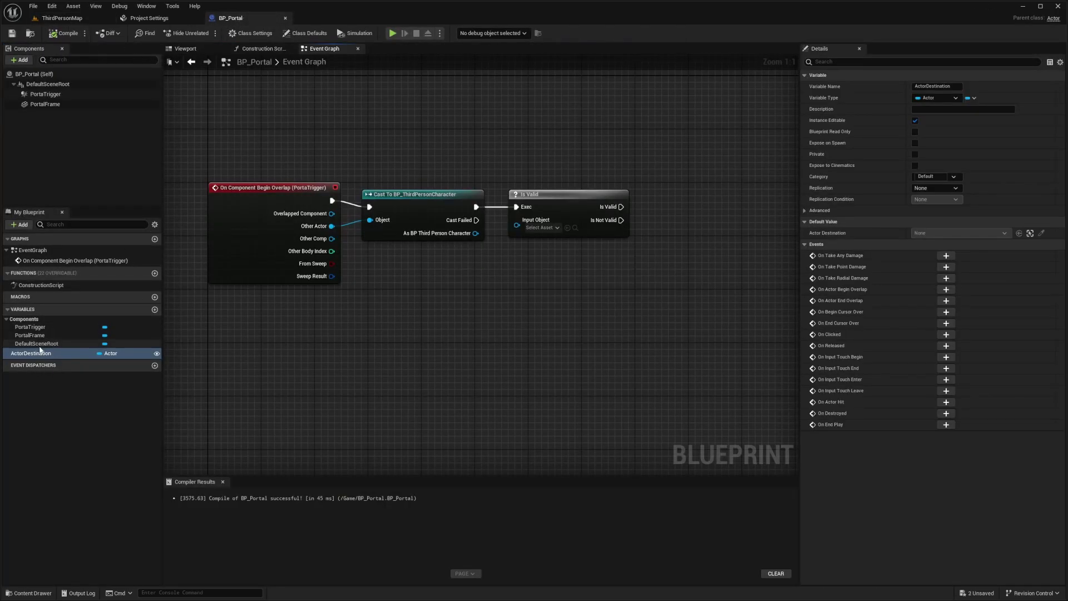
- Add a getter for ActorDestination to the graph, connect it to the Is Valid node's Input Object, and place it just below that node
{"action": "left_click_drag", "start_coordinate": [33, 353], "coordinate": [536, 265]}
{"action": "left_click", "coordinate": [544, 281]}
{"action": "right_click_drag", "start_coordinate": [615, 250], "coordinate": [569, 245]}
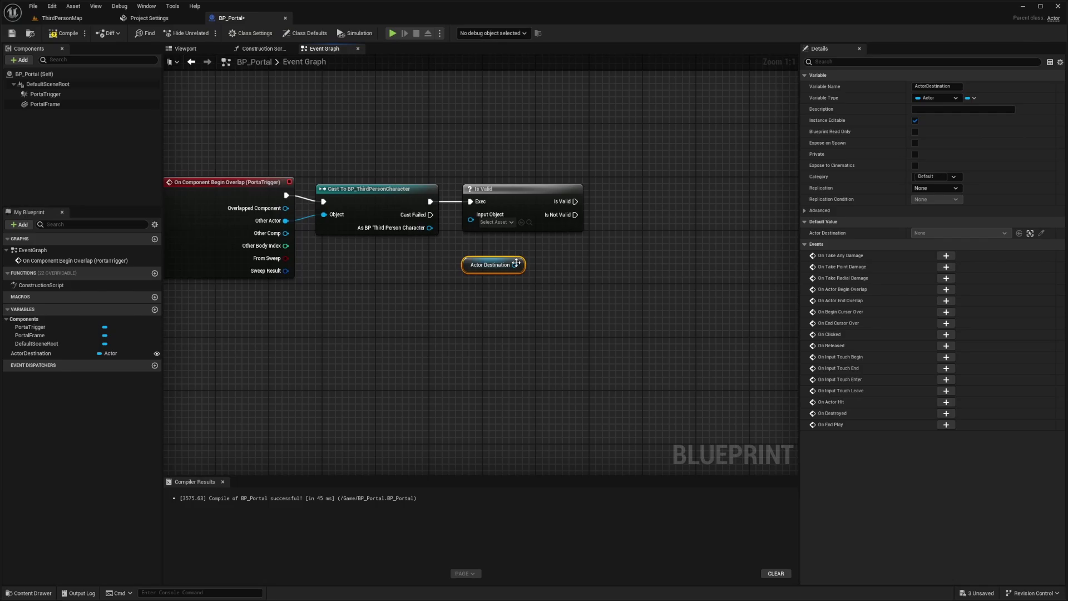
{"action": "left_click_drag", "start_coordinate": [514, 265], "coordinate": [472, 225]}
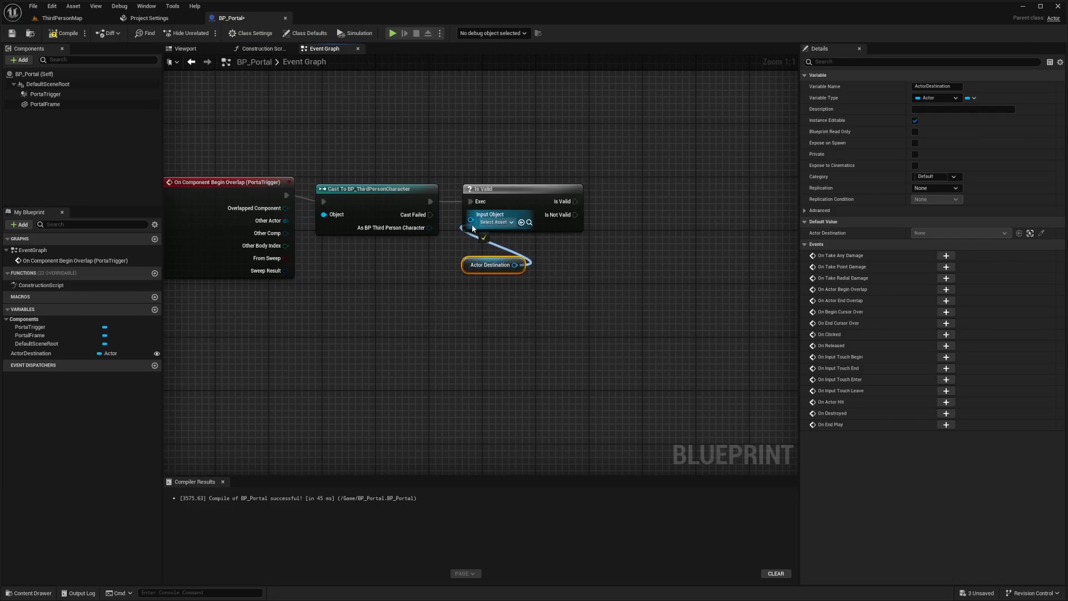
{"action": "left_click_drag", "start_coordinate": [471, 224], "coordinate": [471, 224]}
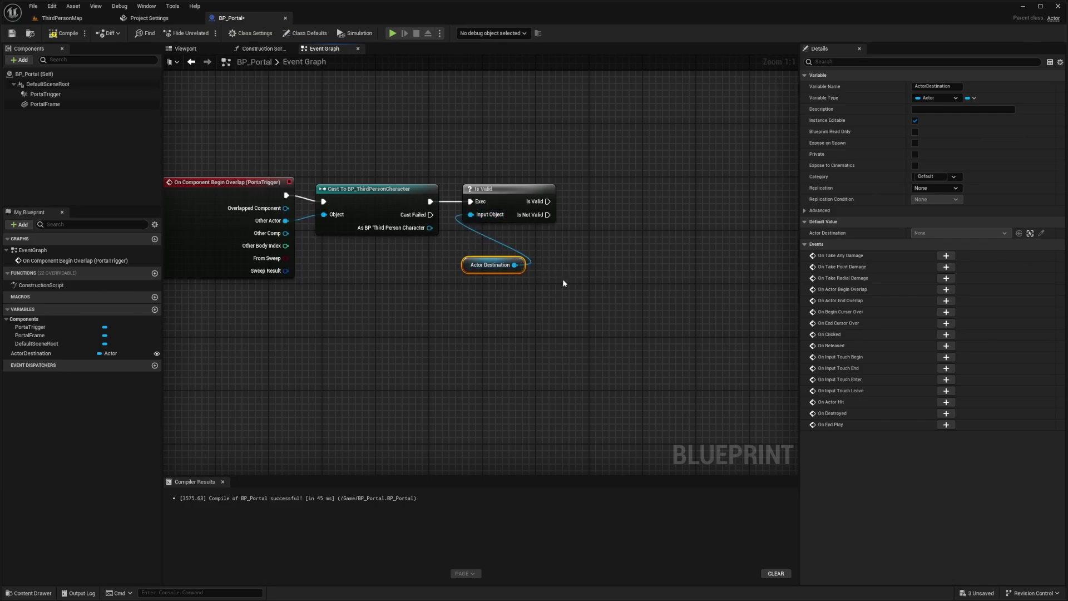
{"action": "left_click_drag", "start_coordinate": [479, 269], "coordinate": [493, 249]}
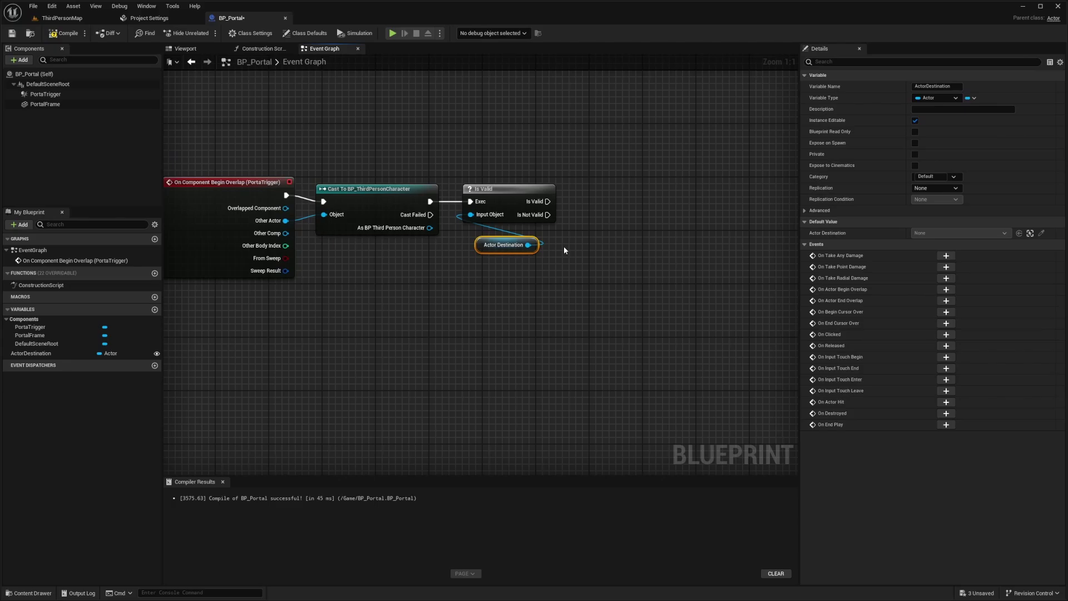
- Add a Set Actor Location node on the Is Valid branch and connect As BP Third Person Character to its Target
{"action": "right_click_drag", "start_coordinate": [605, 243], "coordinate": [416, 209]}
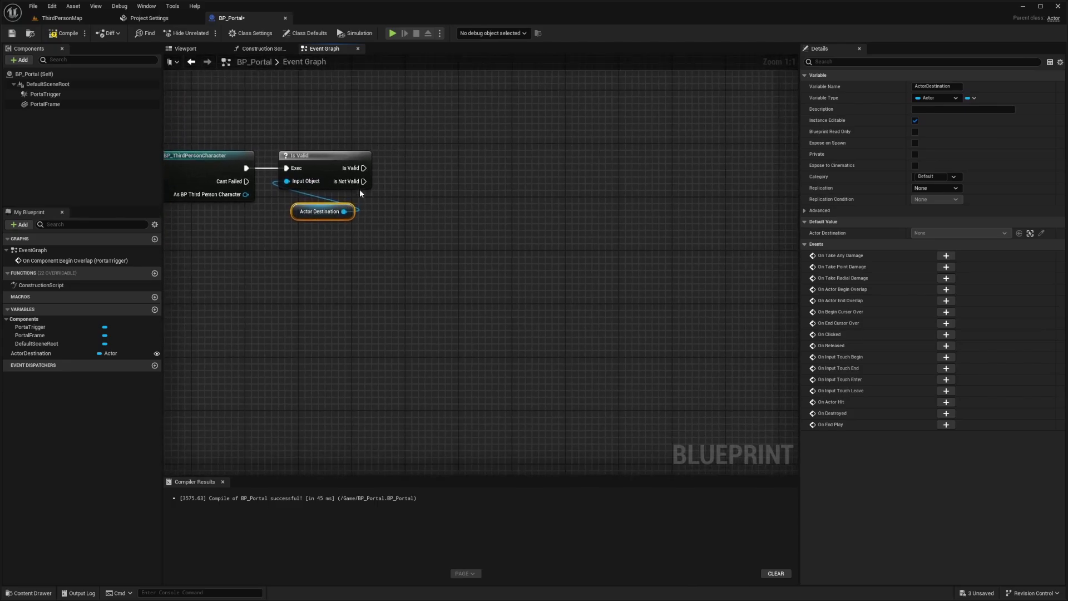
{"action": "left_click_drag", "start_coordinate": [364, 168], "coordinate": [420, 170]}
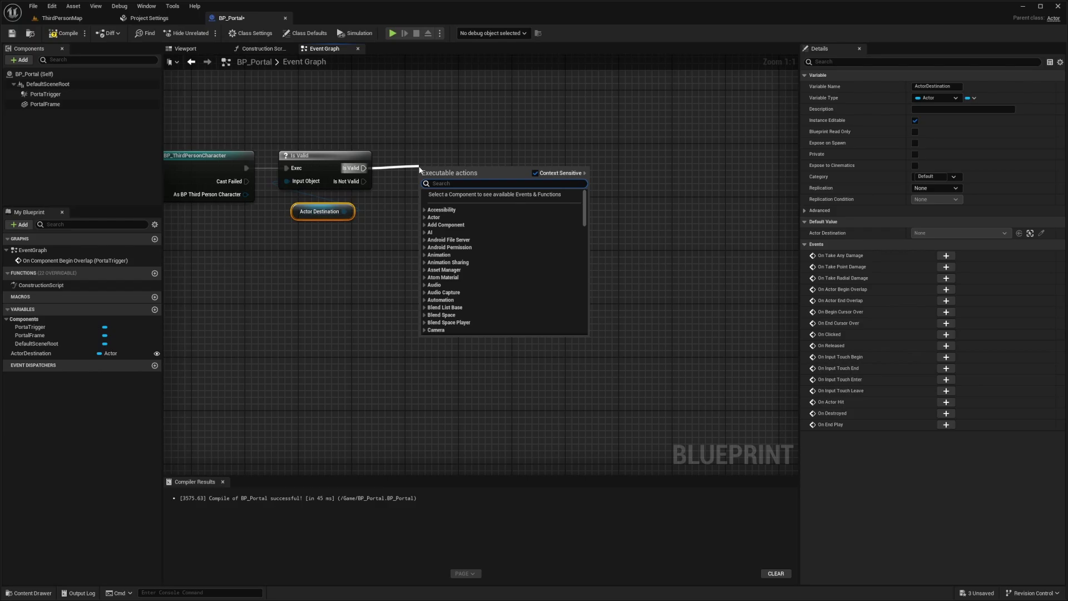
{"action": "type", "text": "set actor locat"}
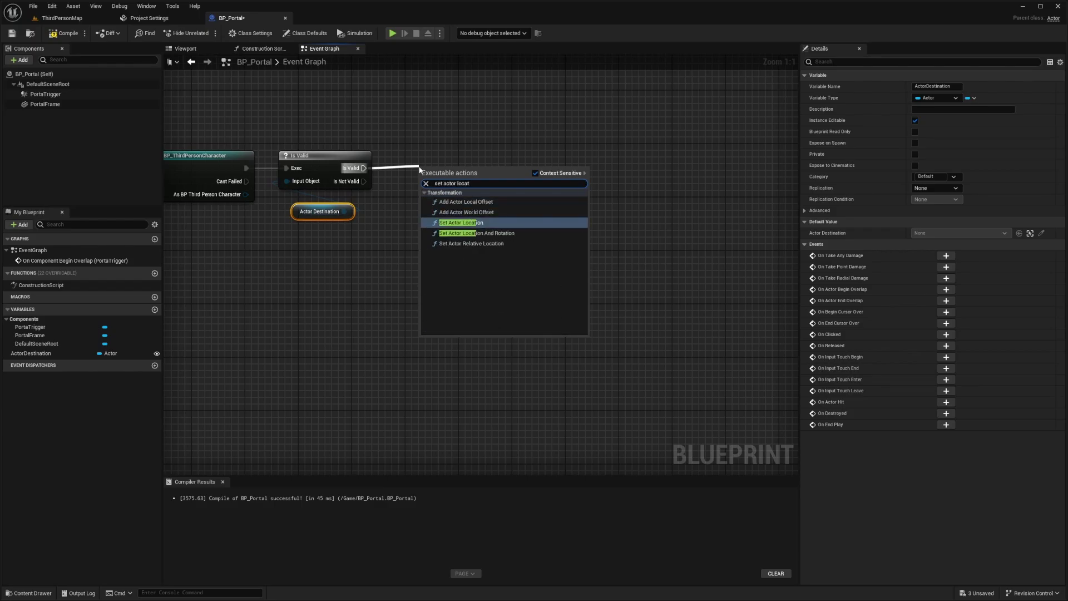
{"action": "key", "text": "Return"}
{"action": "right_click_drag", "start_coordinate": [359, 155], "coordinate": [444, 157]}
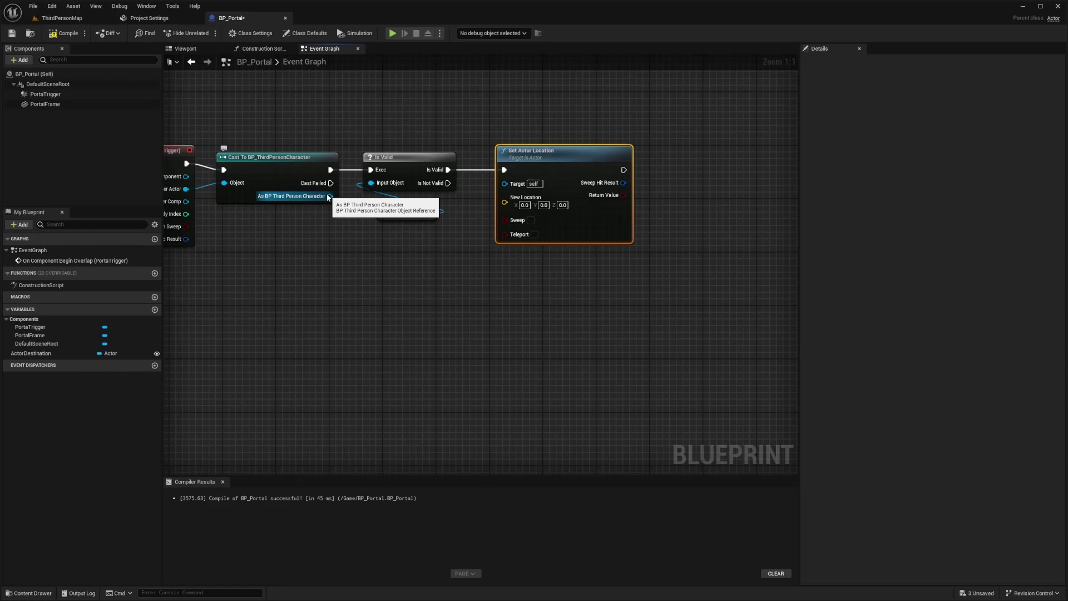
{"action": "left_click_drag", "start_coordinate": [329, 196], "coordinate": [521, 190]}
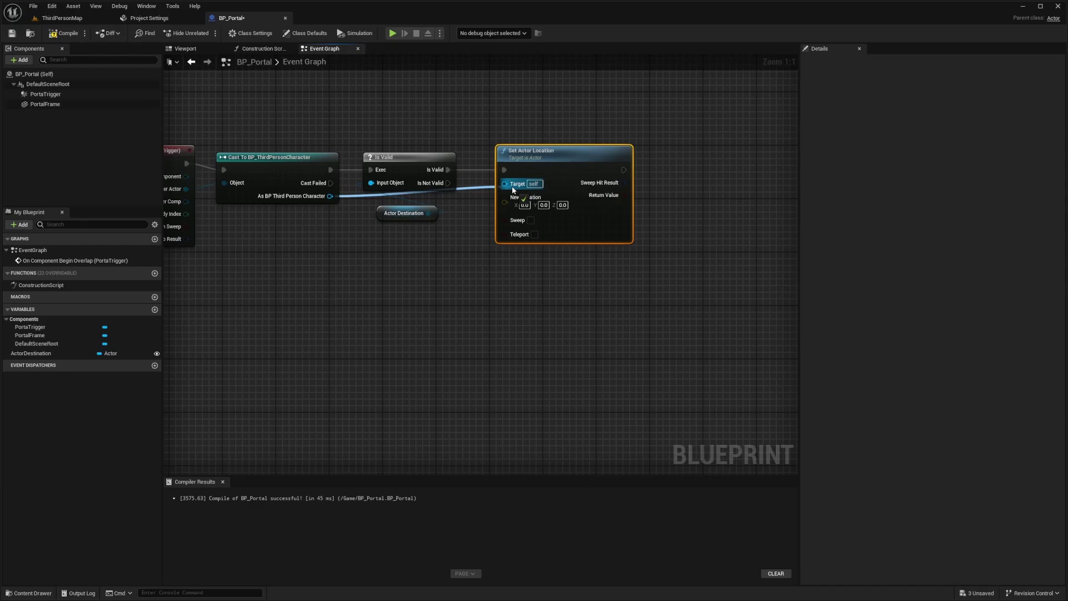
- Feed New Location from a Get Actor Location node placed below, with Actor Destination connected as its Target
{"action": "left_click_drag", "start_coordinate": [511, 186], "coordinate": [464, 247]}
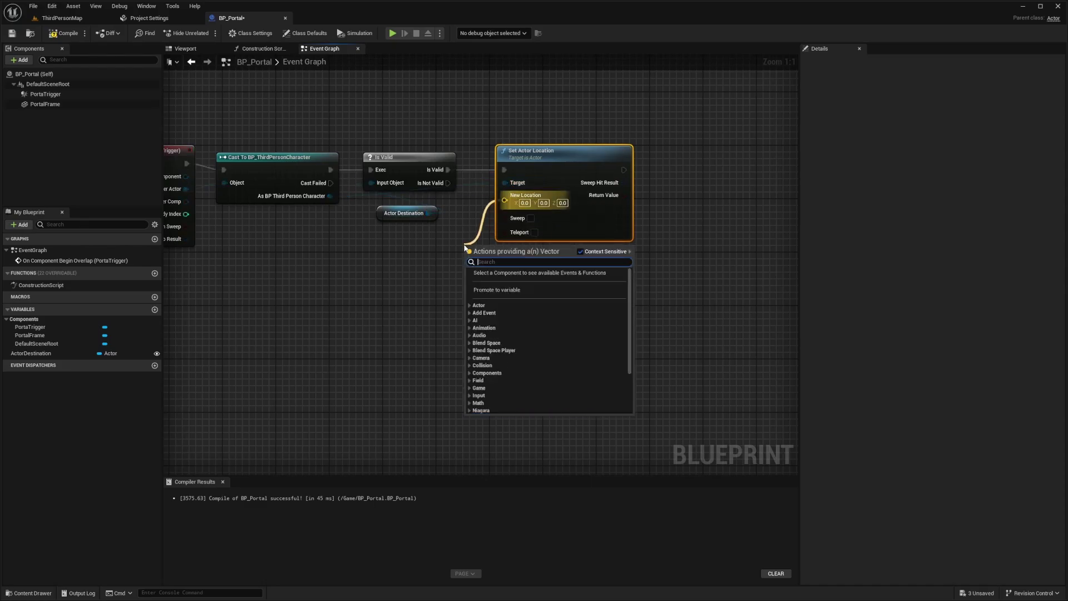
{"action": "type", "text": "get actor loca"}
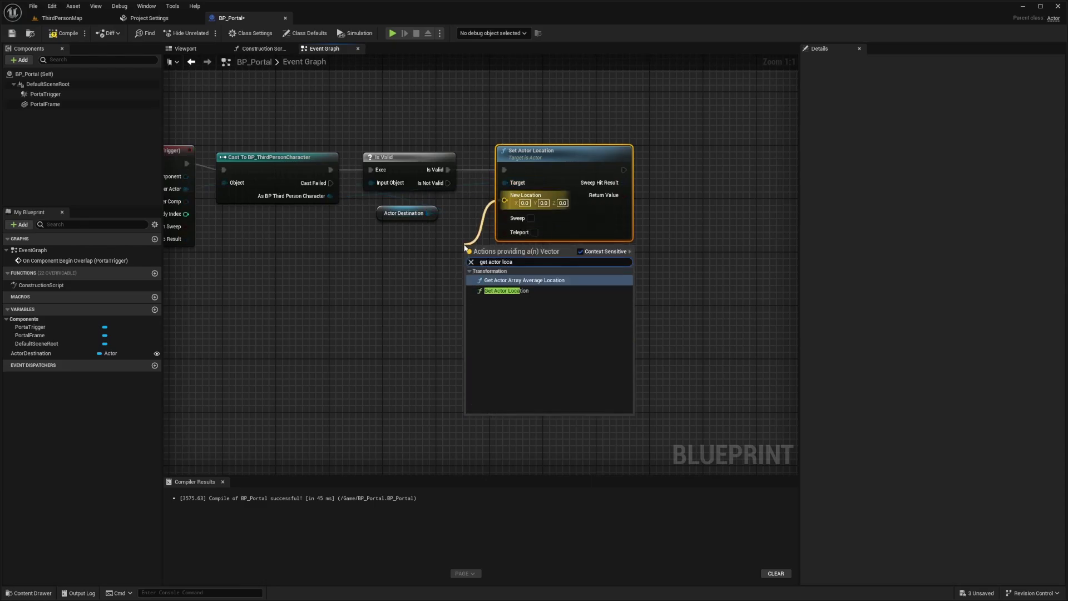
{"action": "key", "text": "Down"}
{"action": "key", "text": "Return"}
{"action": "left_click_drag", "start_coordinate": [482, 254], "coordinate": [414, 282]}
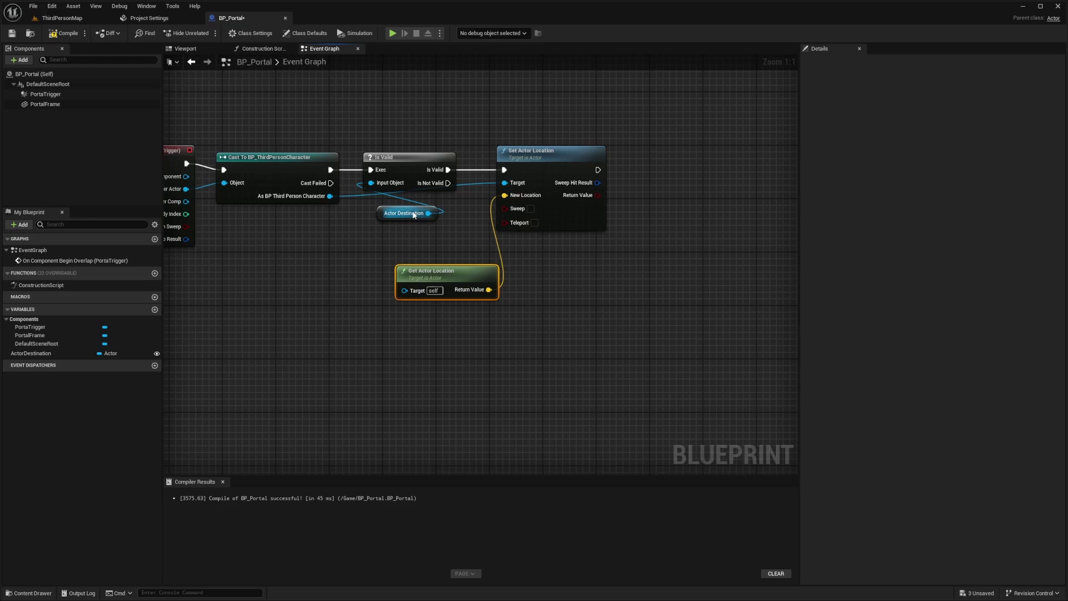
{"action": "left_click_drag", "start_coordinate": [428, 213], "coordinate": [404, 292]}
- Align the Set Actor Location node with the Is Valid node, and compile and save the blueprint
{"action": "left_click_drag", "start_coordinate": [533, 161], "coordinate": [559, 168]}
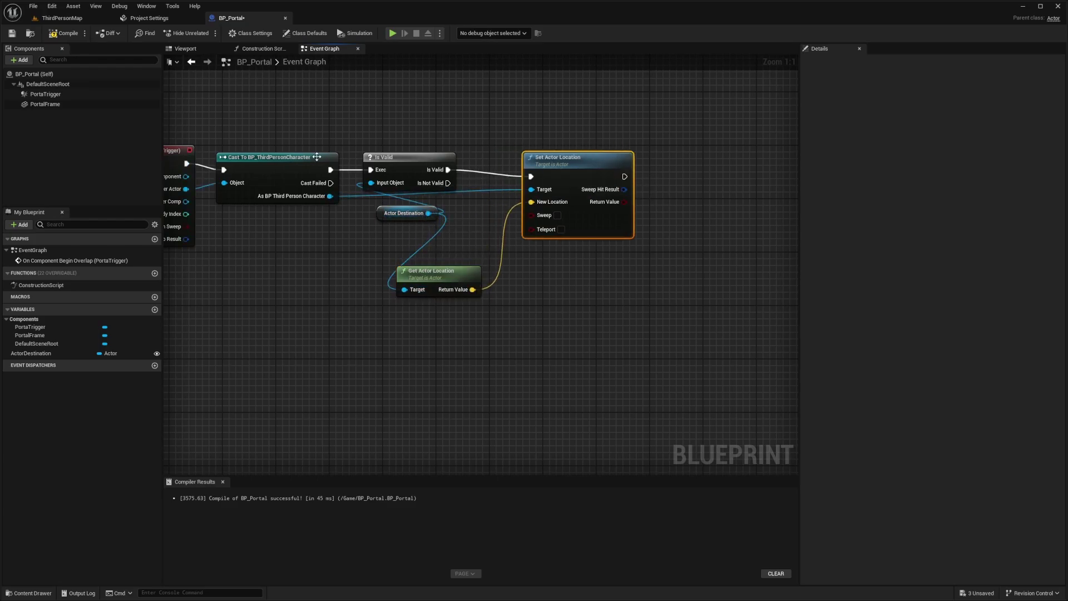
{"action": "left_click", "coordinate": [278, 162]}
{"action": "left_click", "coordinate": [550, 166]}
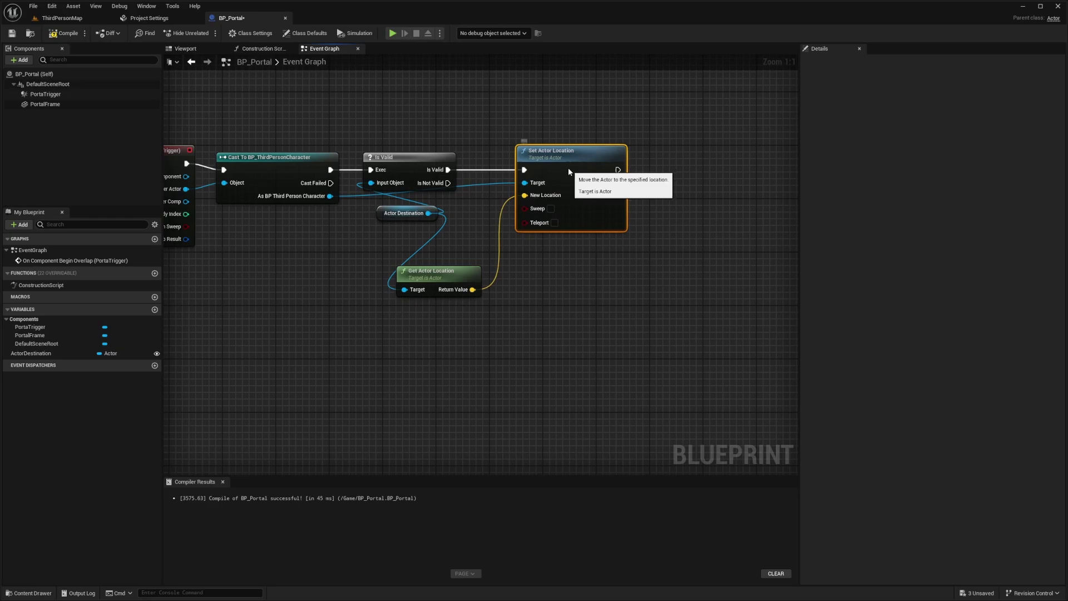
{"action": "left_click_drag", "start_coordinate": [550, 161], "coordinate": [537, 155]}
{"action": "left_click", "coordinate": [76, 35]}
{"action": "key", "text": "ctrl+s"}
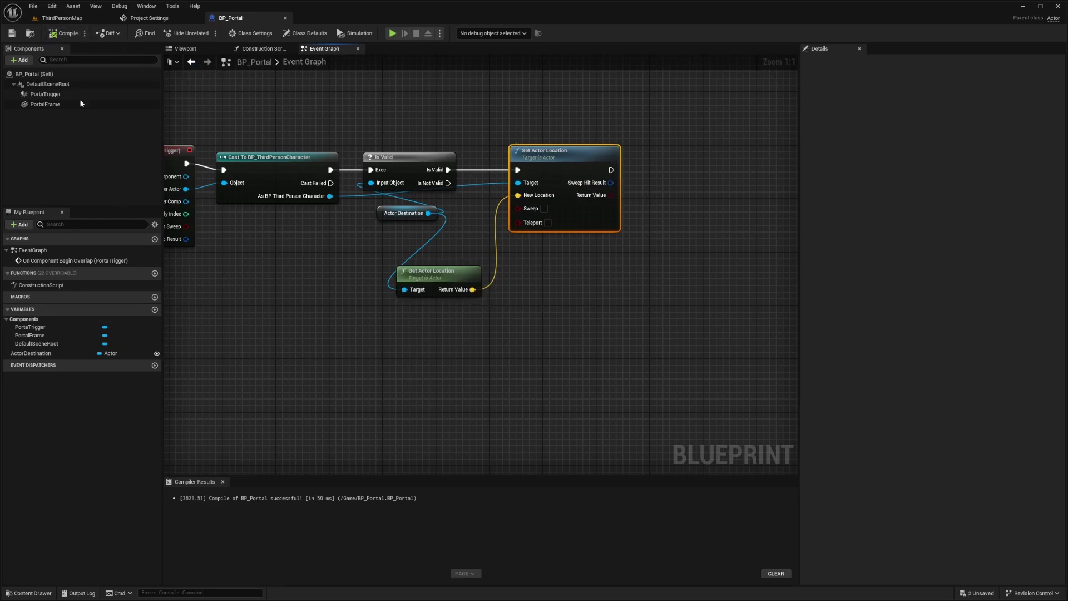
- Place a BP_Portal instance on the floor of ThirdPersonMap near the player start and clear the property search filter in its details
{"action": "left_click", "coordinate": [71, 22]}
{"action": "right_click_drag", "start_coordinate": [354, 147], "coordinate": [314, 188]}
{"action": "left_click_drag", "start_coordinate": [467, 515], "coordinate": [250, 191]}
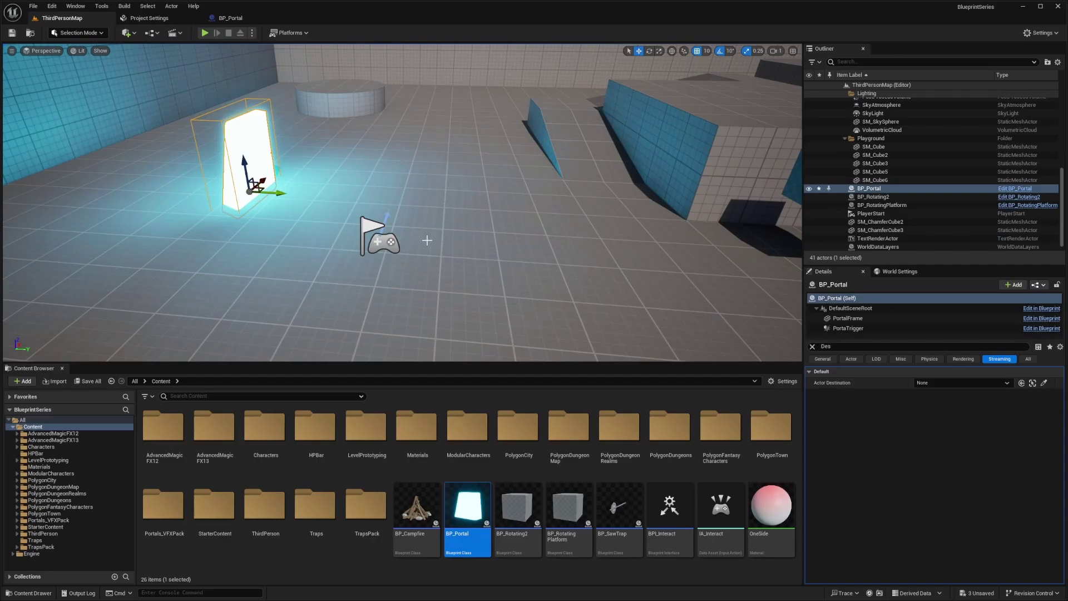
{"action": "key", "text": "w"}
{"action": "right_click_drag", "start_coordinate": [427, 240], "coordinate": [406, 214]}
{"action": "key", "text": "d"}
{"action": "left_click", "coordinate": [812, 346]}
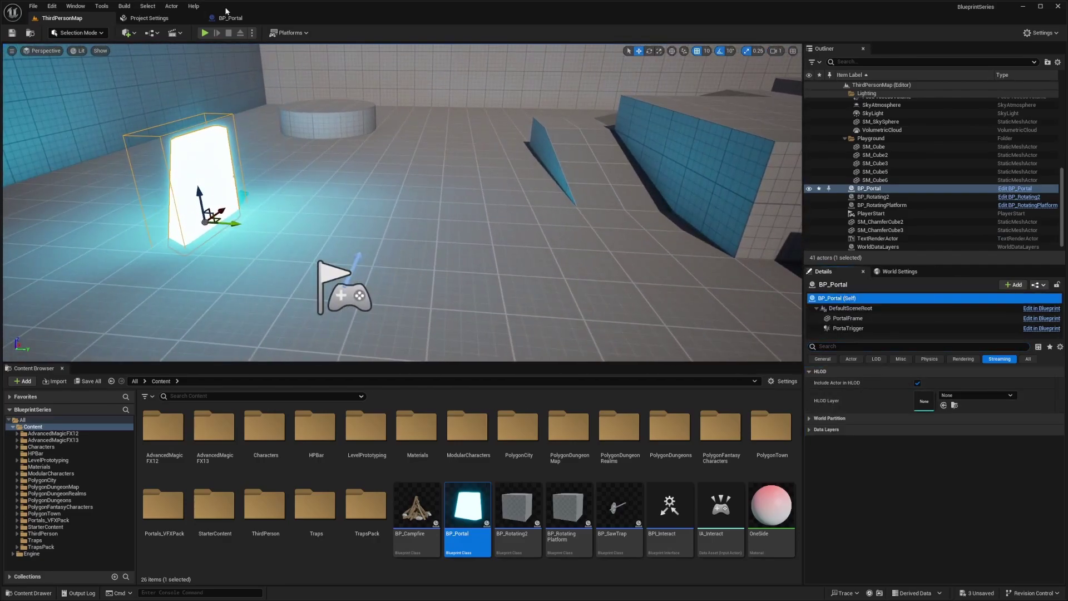
- Check the ActorDestination variable's settings in the BP_Portal blueprint and return to ThirdPersonMap
{"action": "left_click", "coordinate": [230, 17]}
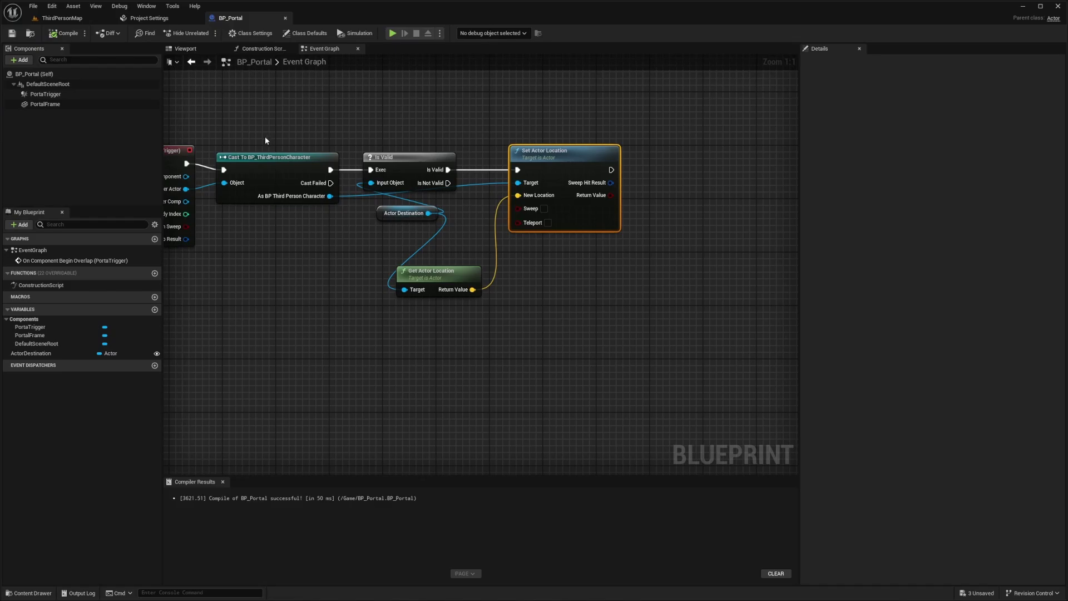
{"action": "right_click_drag", "start_coordinate": [331, 164], "coordinate": [383, 157]}
{"action": "left_click_drag", "start_coordinate": [514, 193], "coordinate": [504, 199]}
{"action": "left_click", "coordinate": [488, 204]}
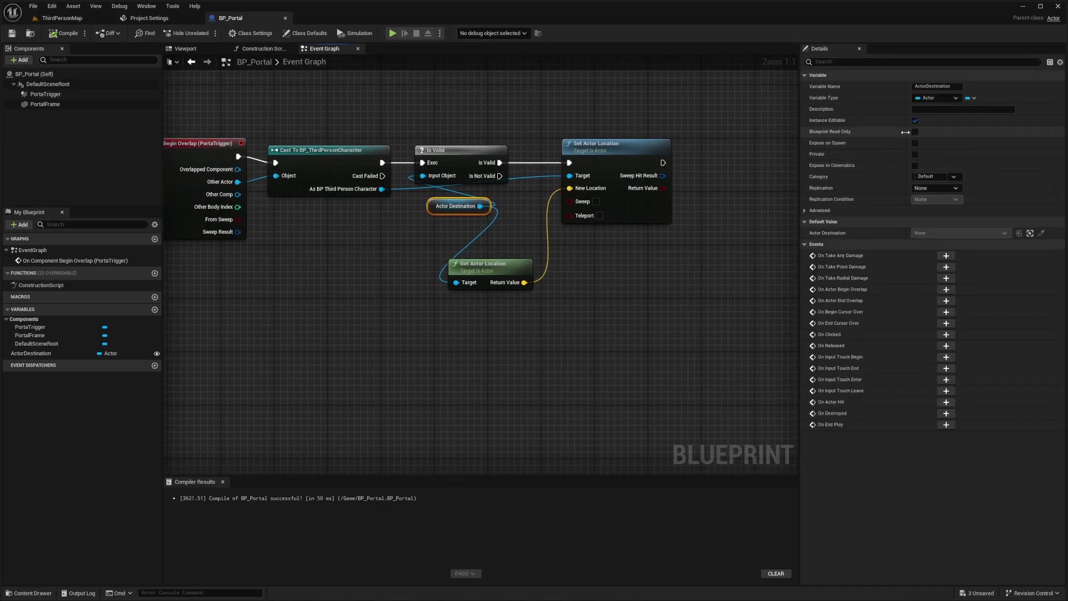
{"action": "left_click", "coordinate": [50, 20]}
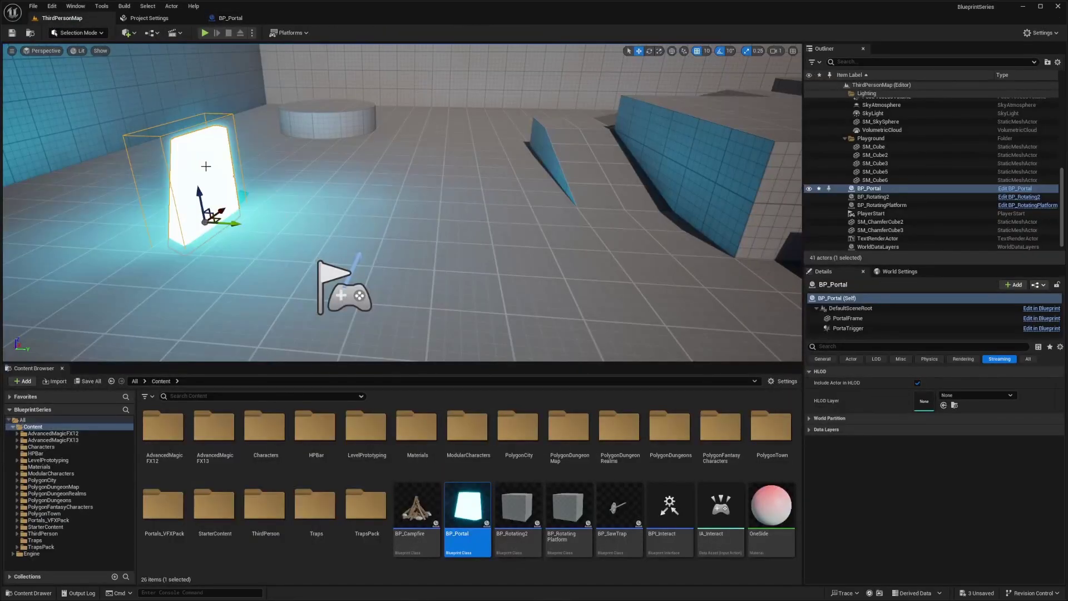
- Show all properties of the placed portal and browse the level actors available for Actor Destination
{"action": "left_click", "coordinate": [825, 359]}
{"action": "left_click", "coordinate": [1022, 359]}
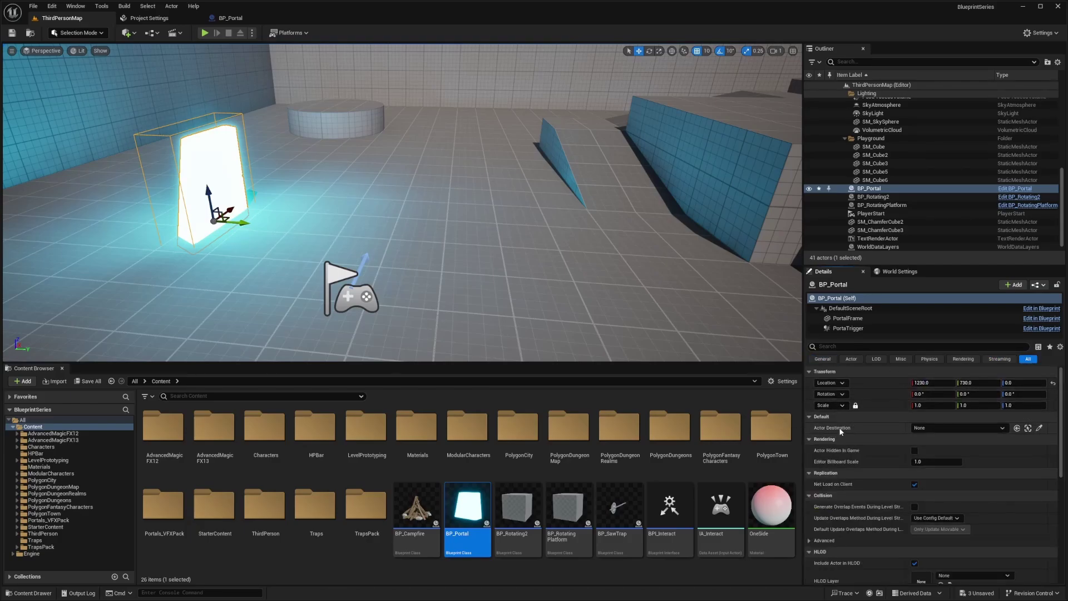
{"action": "left_click", "coordinate": [945, 428]}
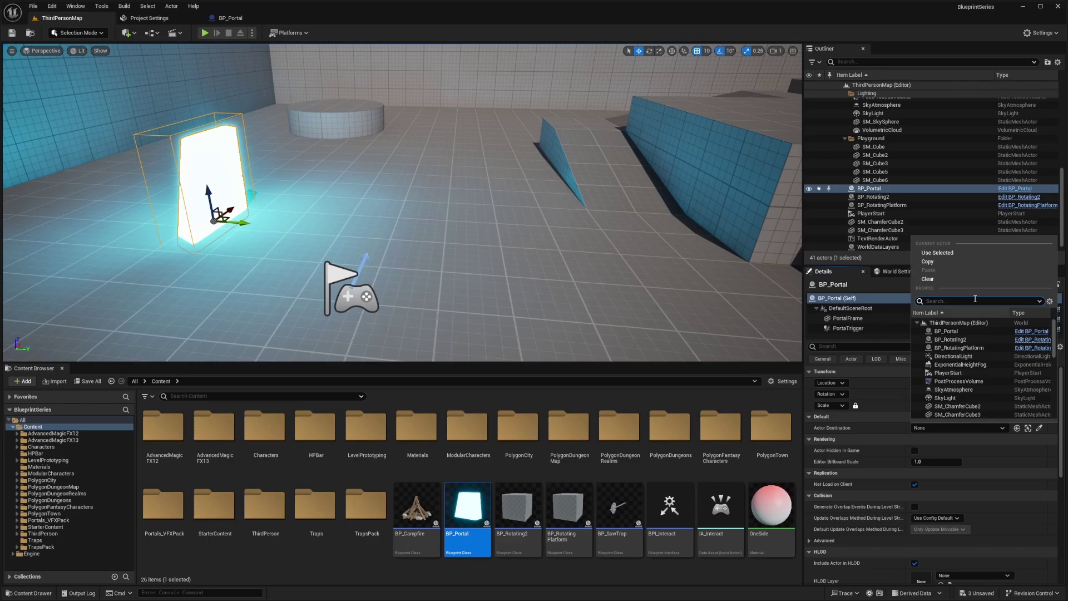
{"action": "scroll", "coordinate": [973, 359], "scroll_direction": "down", "scroll_amount": 3}
{"action": "scroll", "coordinate": [972, 360], "scroll_direction": "down", "scroll_amount": 5}
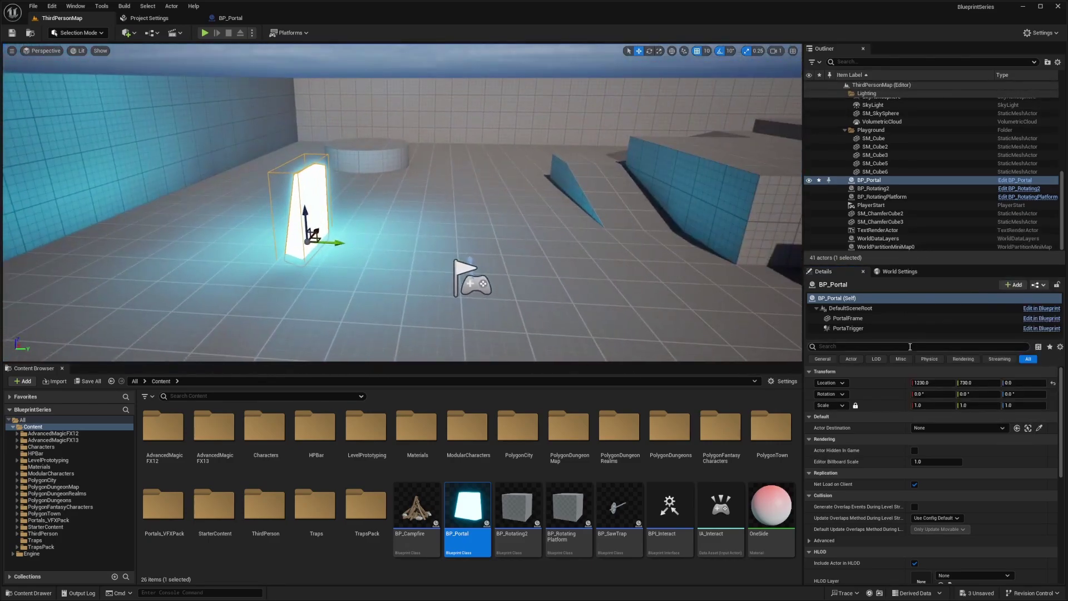
- Pick the glowing purple cube, SM_ChamferCube3, in the level as the placed portal's Actor Destination
{"action": "left_click", "coordinate": [1039, 428]}
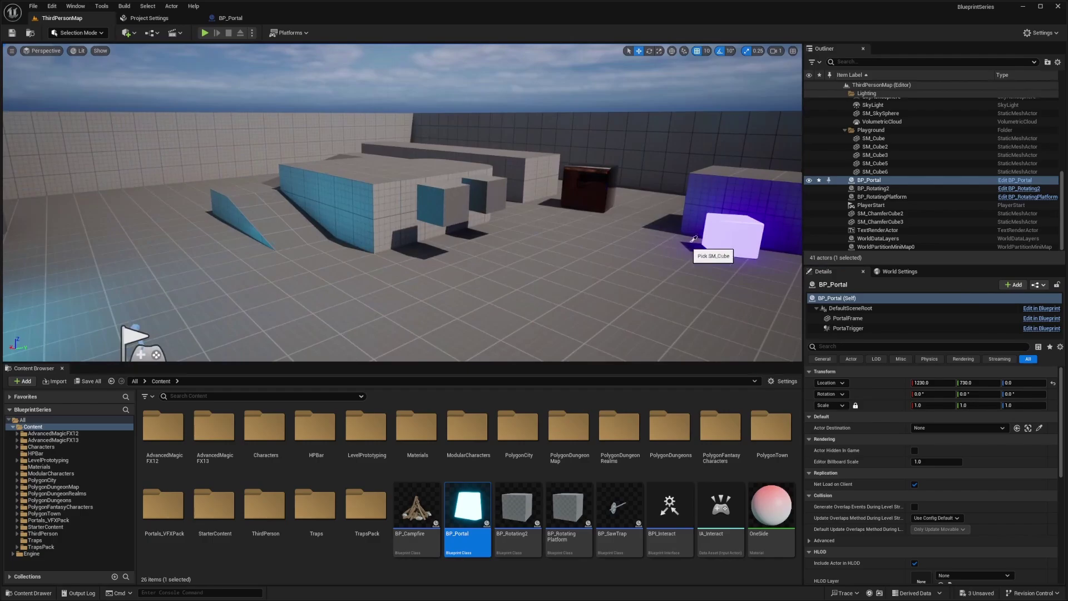
{"action": "left_click", "coordinate": [726, 233]}
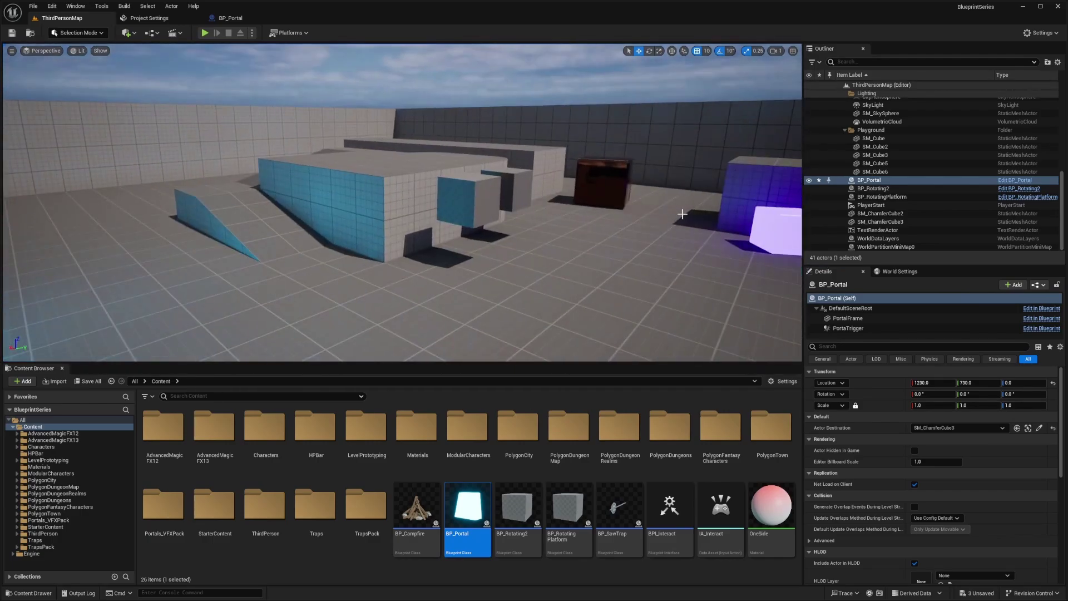
{"action": "key", "text": "f"}
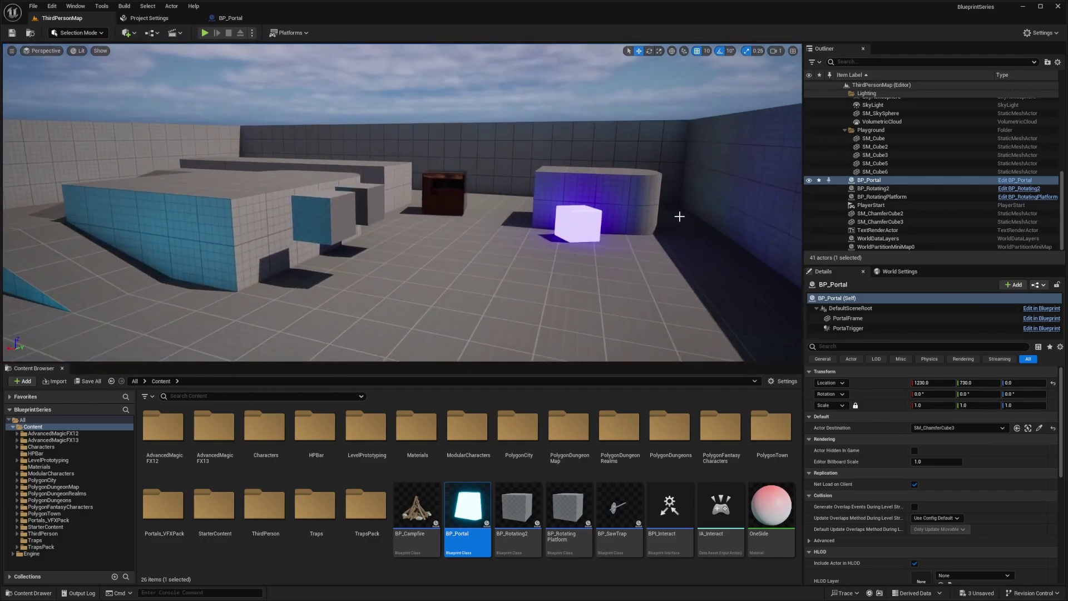
- Play the level in a full-screen viewport and run the character into the portal to test the teleport
{"action": "key", "text": "F11"}
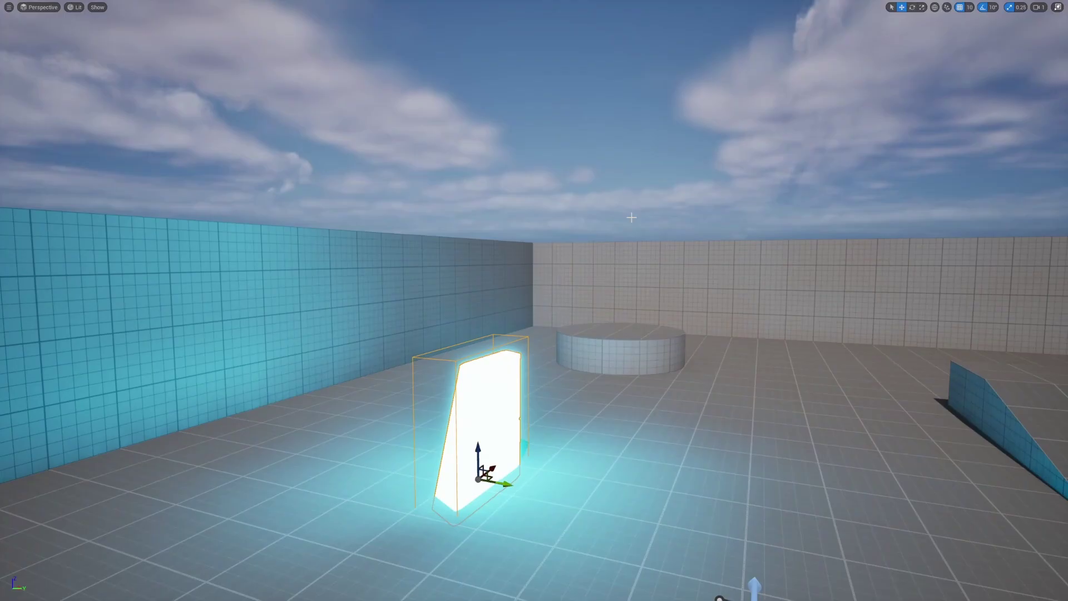
{"action": "key", "text": "alt+p"}
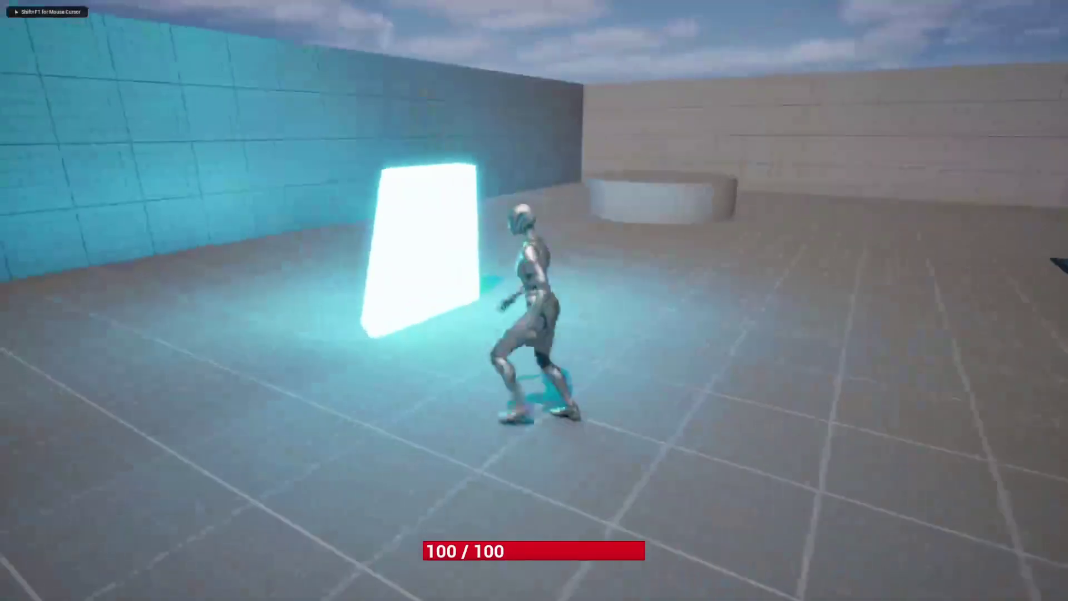
{"action": "key", "text": "a"}
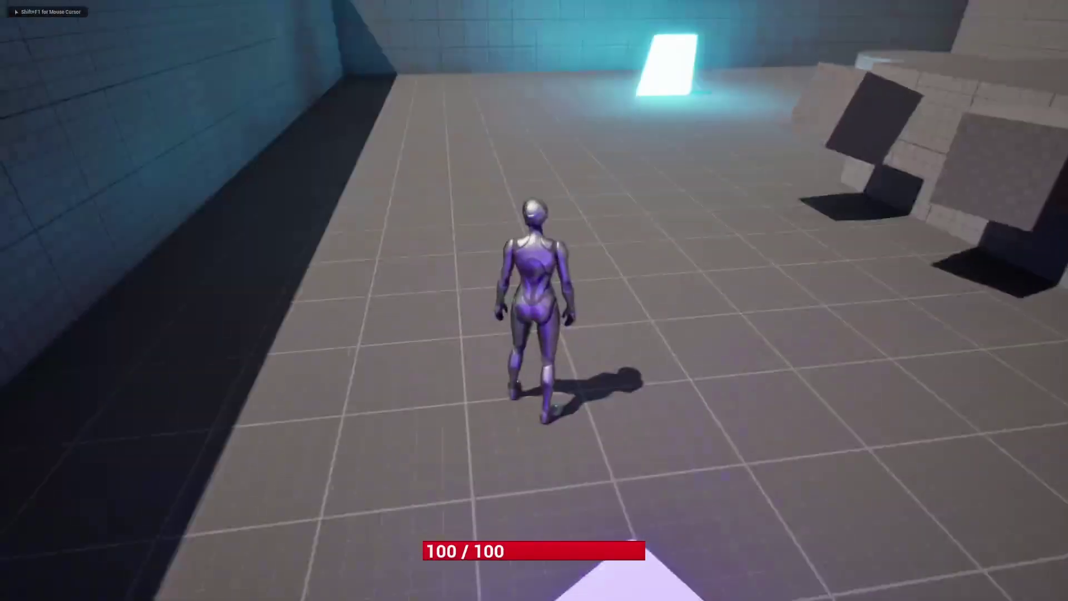
{"action": "key", "text": "a"}
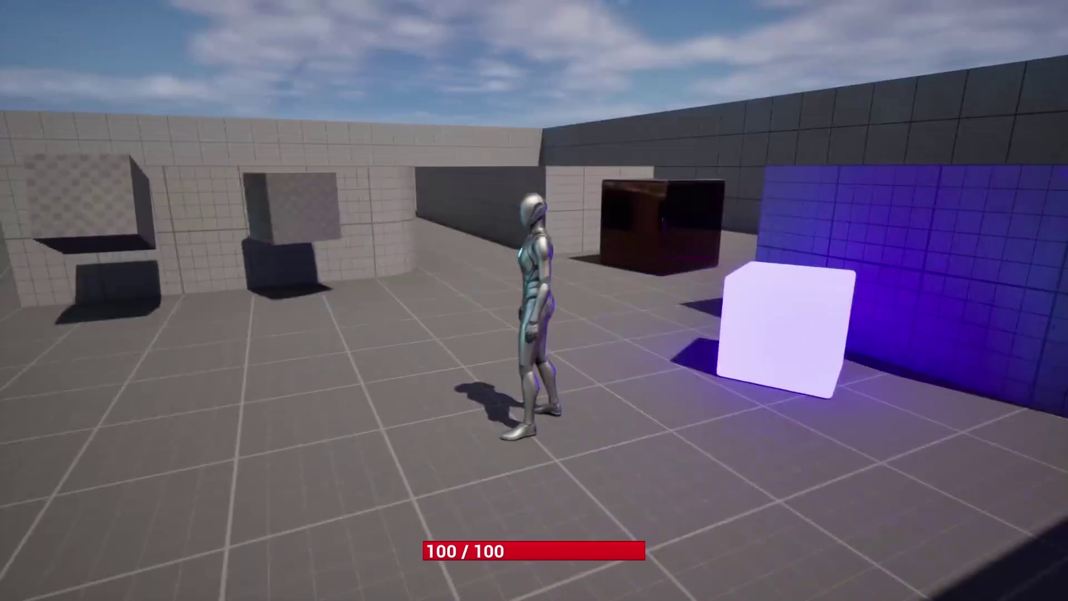
- Run and jump the character from the destination cube back across the level and through the portal to retest the teleport
{"action": "key", "text": "w"}
{"action": "key", "text": "a"}
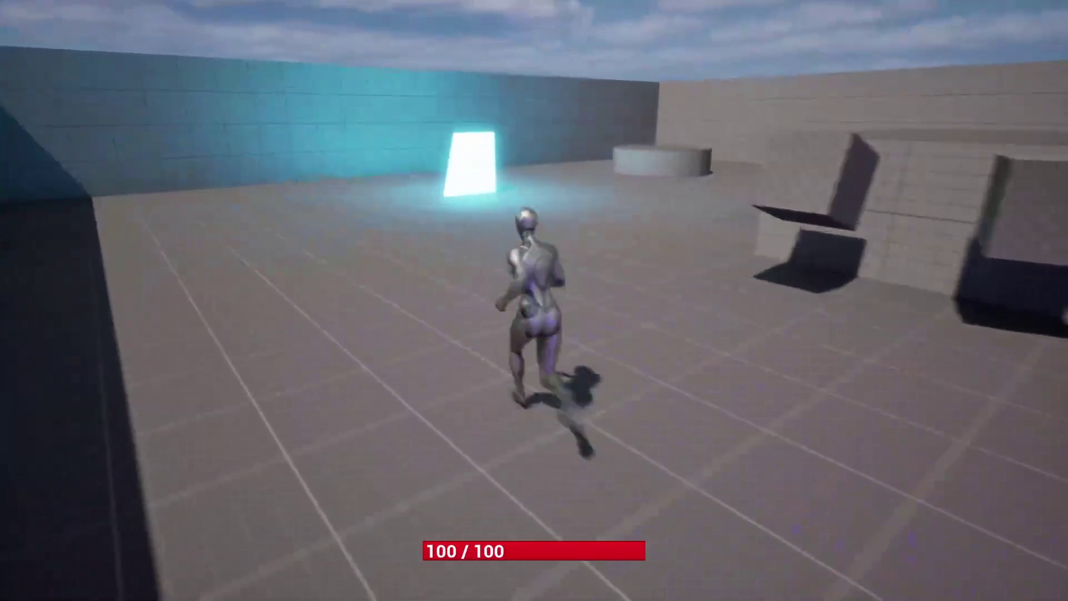
{"action": "key", "text": "a"}
{"action": "key", "text": "s"}
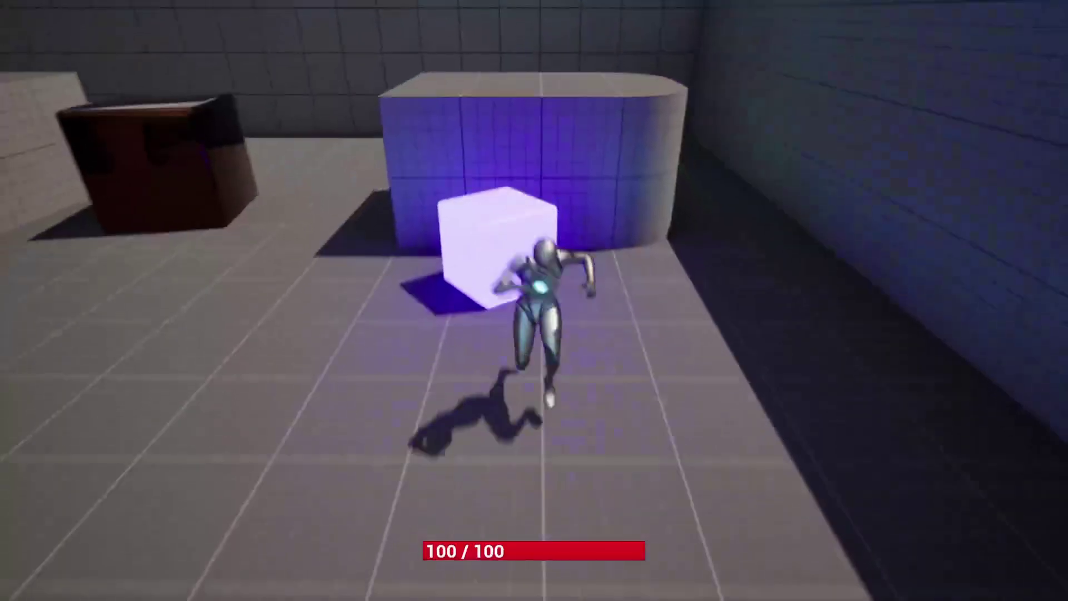
{"action": "key", "text": "a"}
{"action": "key", "text": "w"}
{"action": "key", "text": "space"}
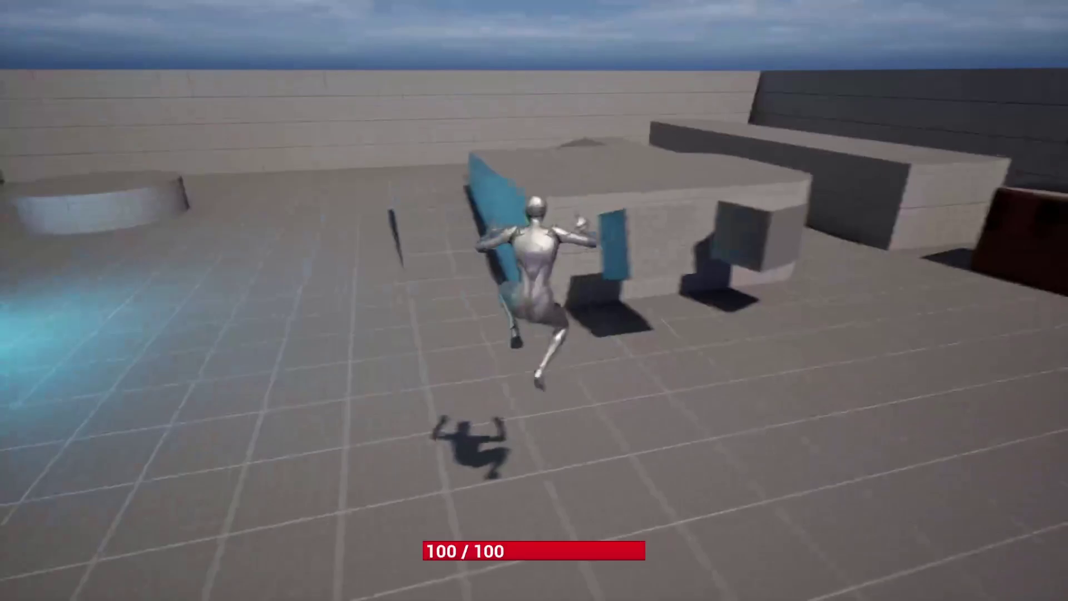
{"action": "key", "text": "space"}
{"action": "key", "text": "w"}
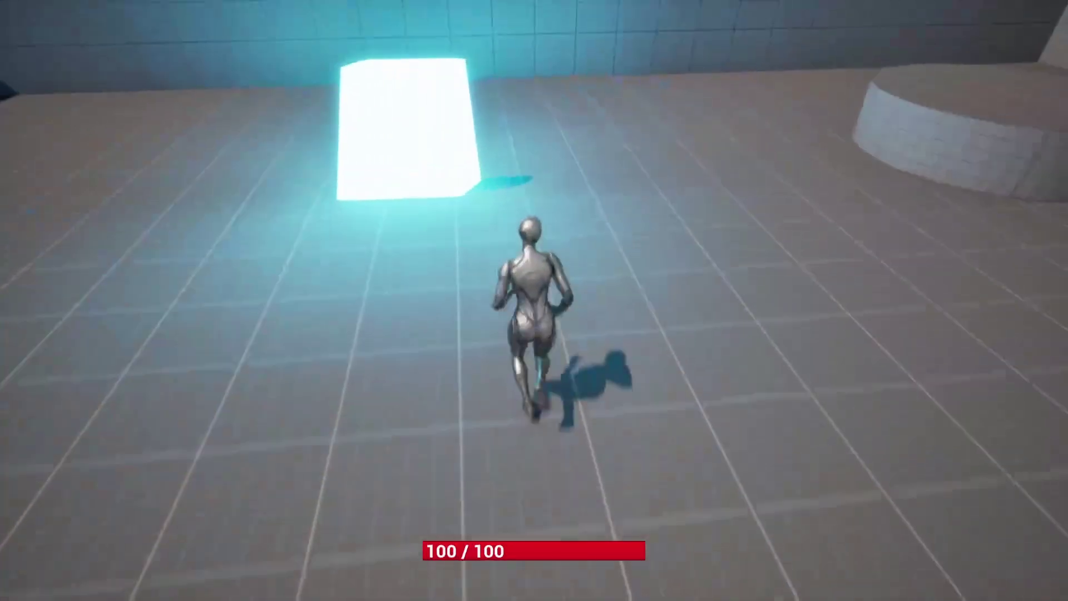
{"action": "key", "text": "w"}
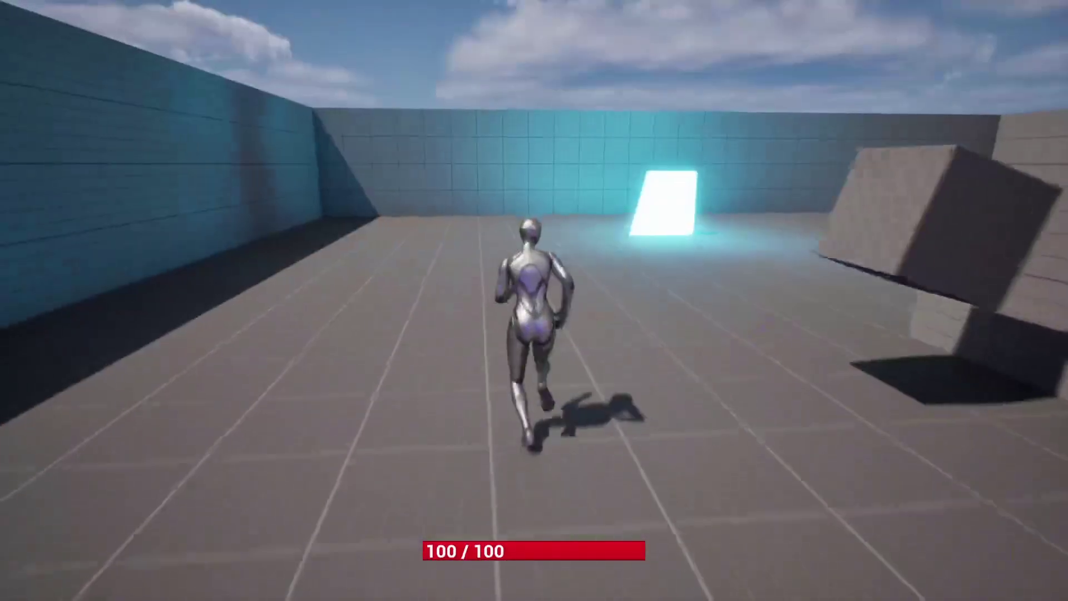
{"action": "key", "text": "d"}
{"action": "key", "text": "a"}
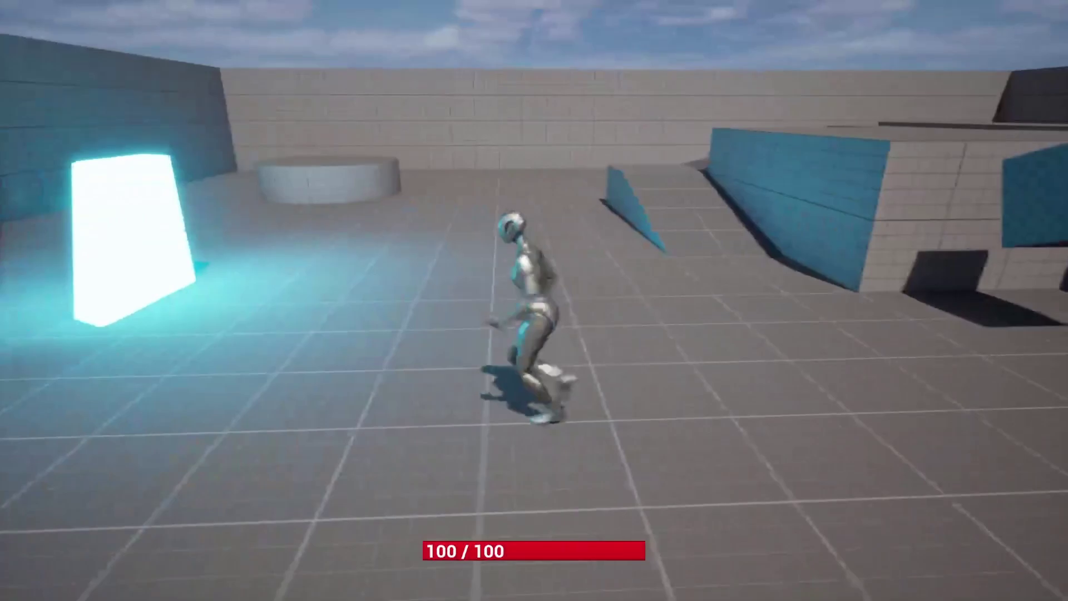
{"action": "key", "text": "d"}
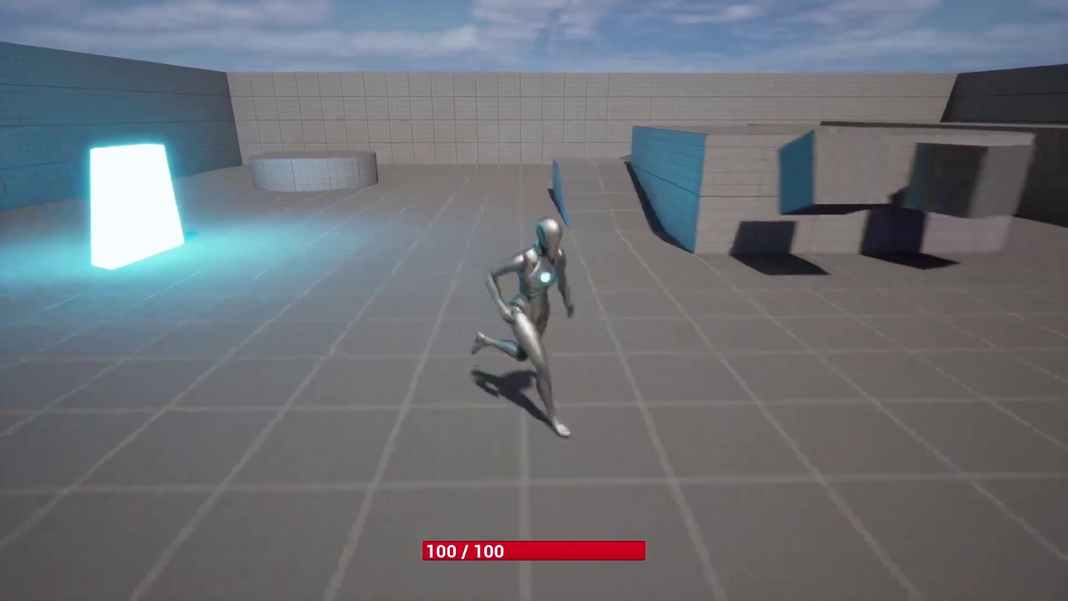